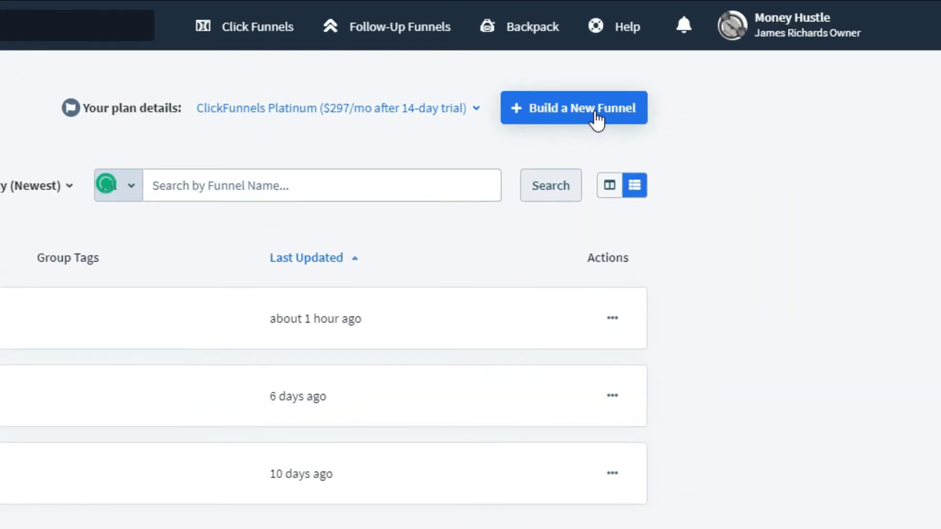
# Step: Build a new Collect Emails funnel named "Survey Tut"
pyautogui.click(597, 119)
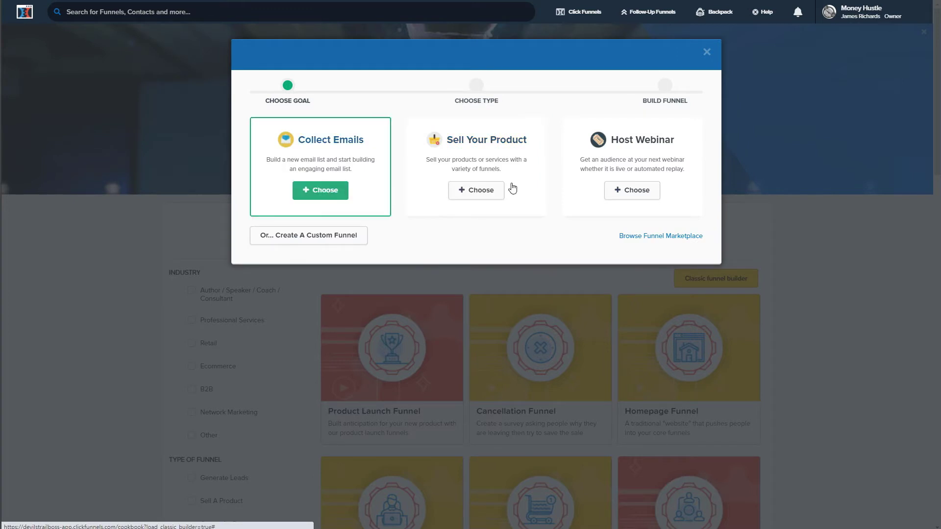
pyautogui.click(321, 195)
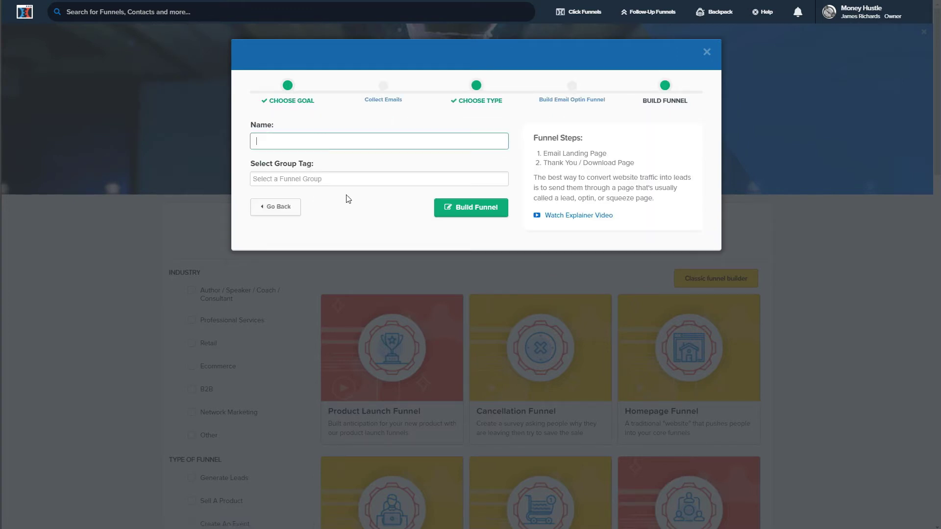
pyautogui.write('Survey Tut')
pyautogui.click(464, 216)
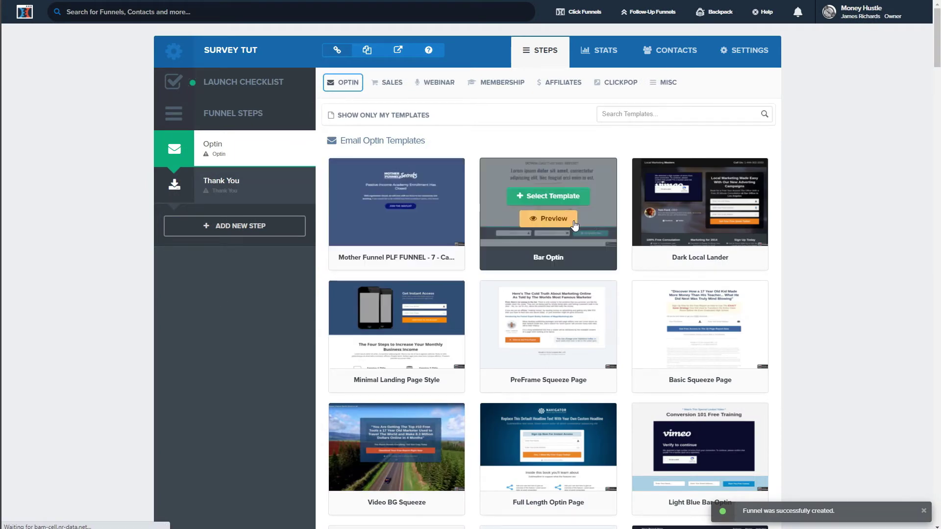
# Step: Apply the PreFrame Squeeze Page template to the Optin step and open that page for editing
pyautogui.moveTo(451, 205)
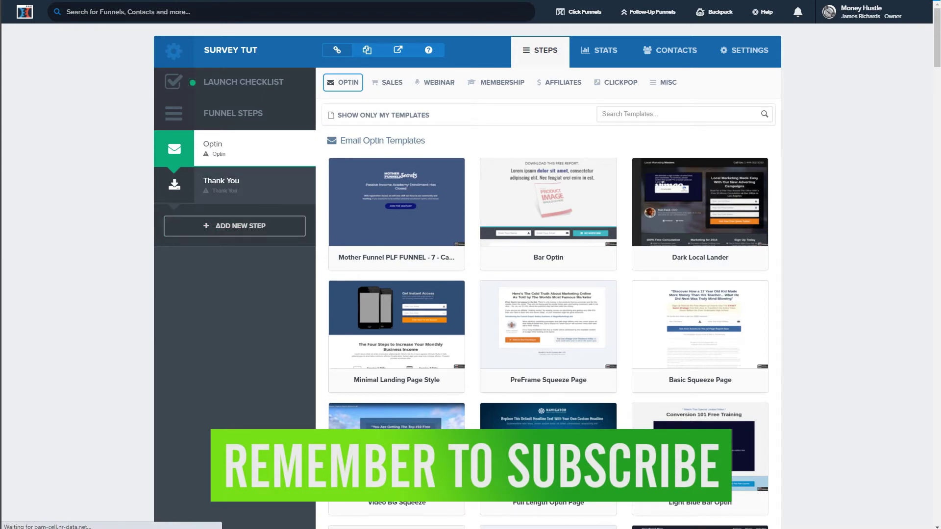
pyautogui.moveTo(384, 262)
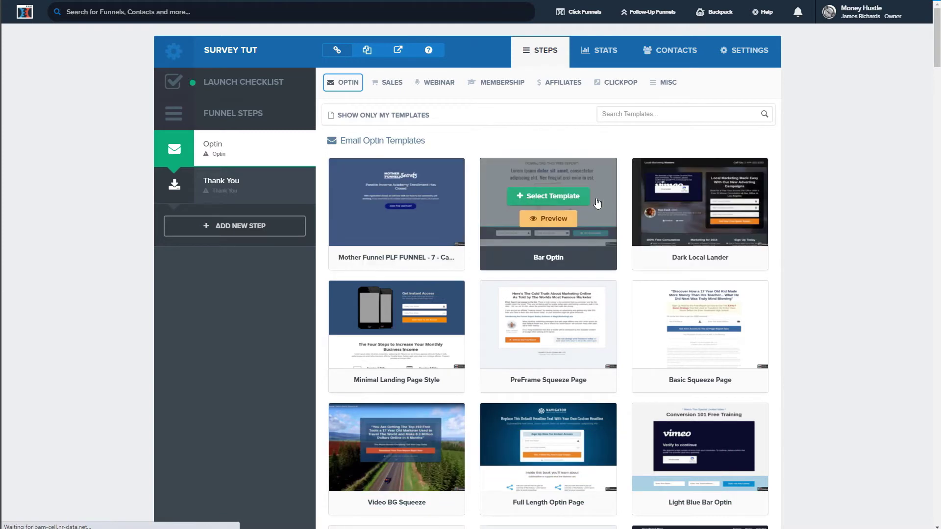
pyautogui.click(534, 319)
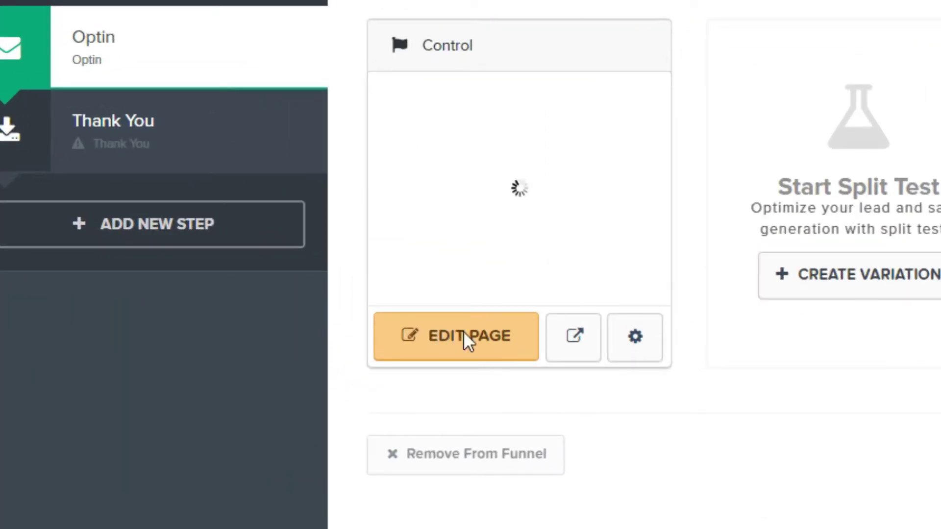
pyautogui.click(463, 335)
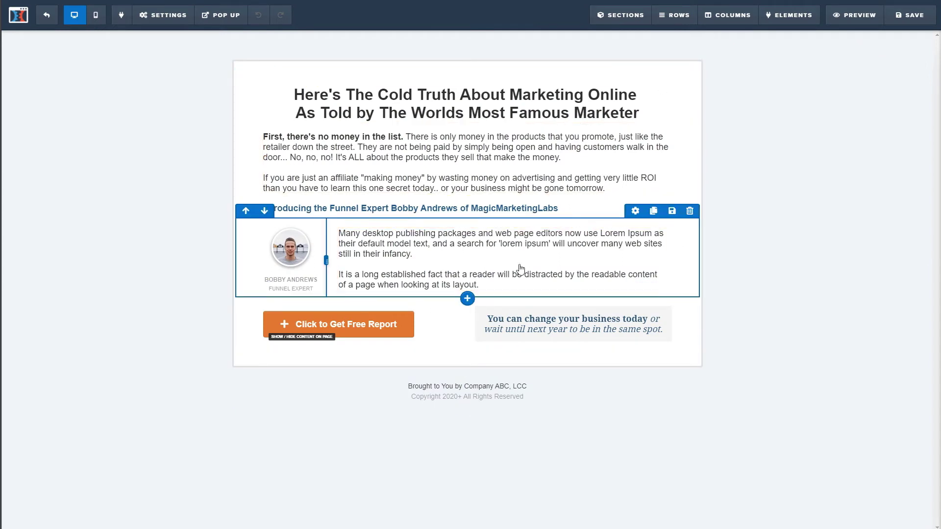
# Step: Add a Survey element to the page between the intro paragraph and the blue "Introducing the Funnel Expert" line
pyautogui.click(495, 212)
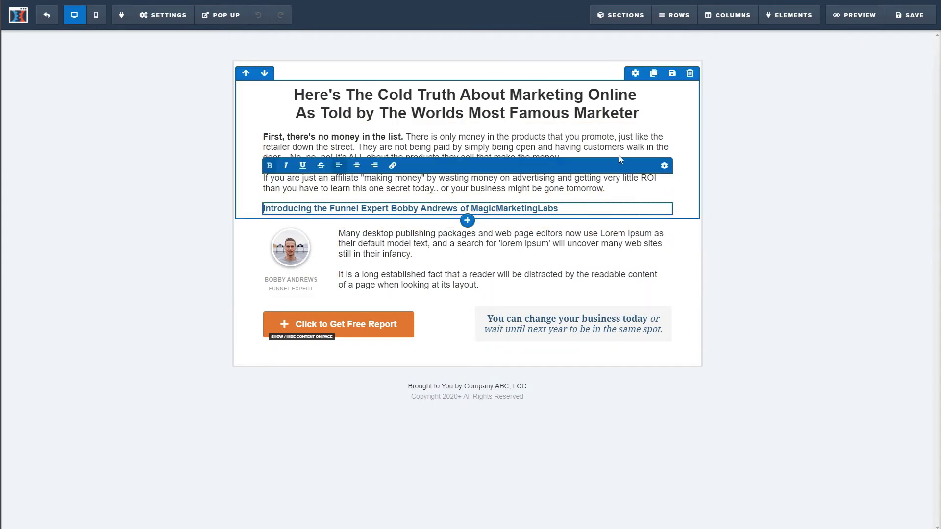
pyautogui.moveTo(779, 17)
pyautogui.click(779, 36)
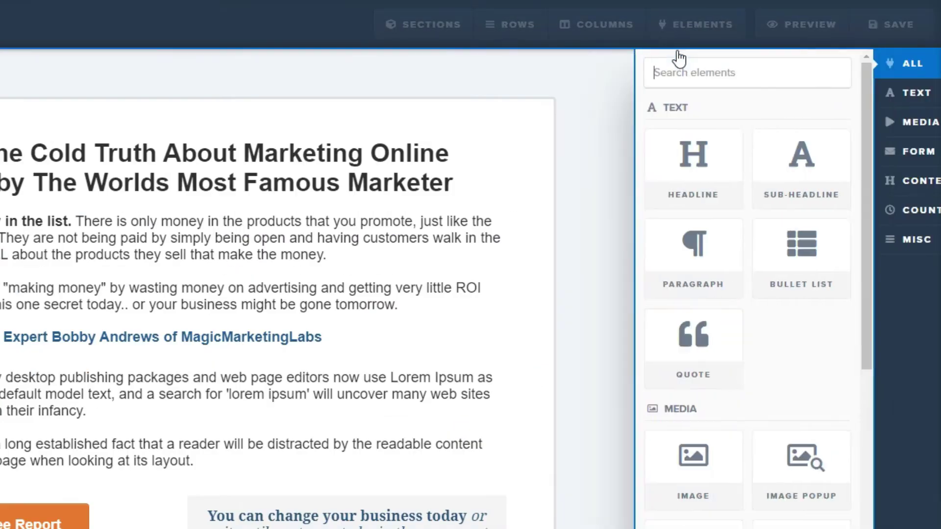
pyautogui.scroll(-5, 823, 291)
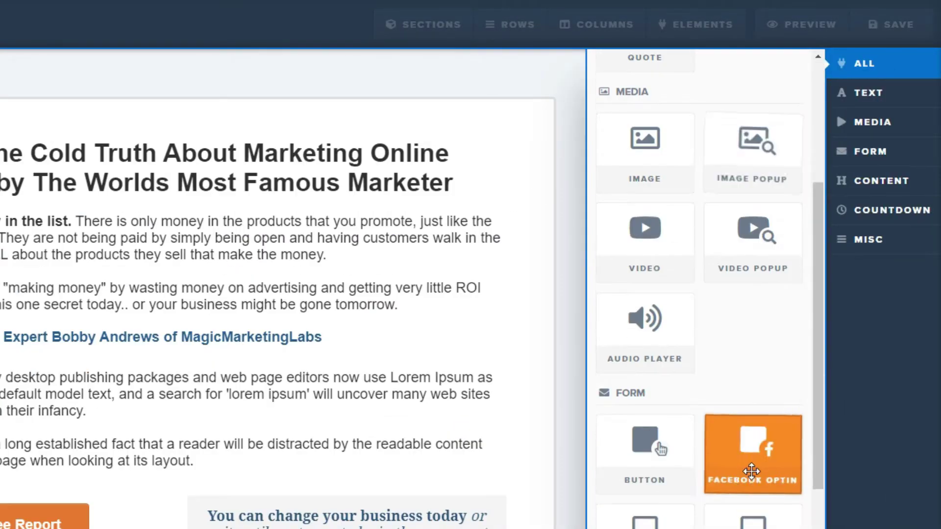
pyautogui.scroll(-5, 751, 471)
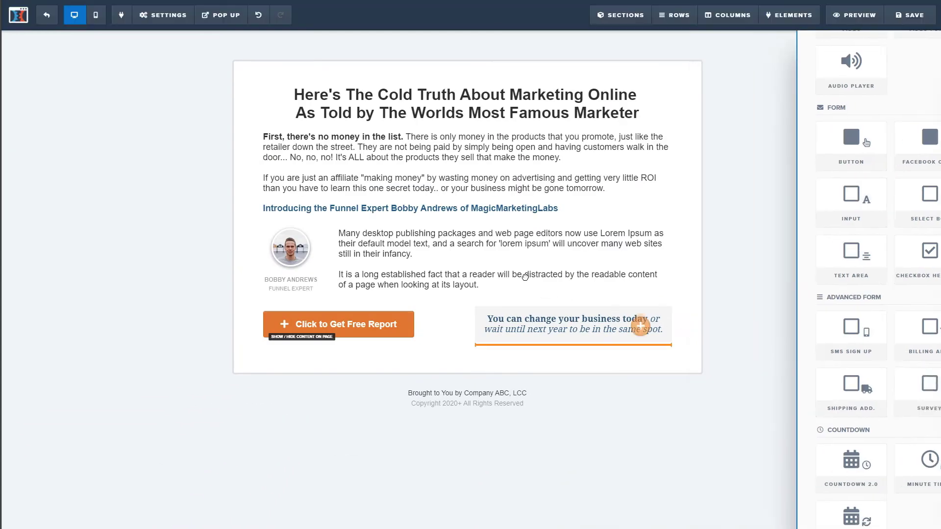
pyautogui.moveTo(525, 278); pyautogui.dragTo(446, 188)
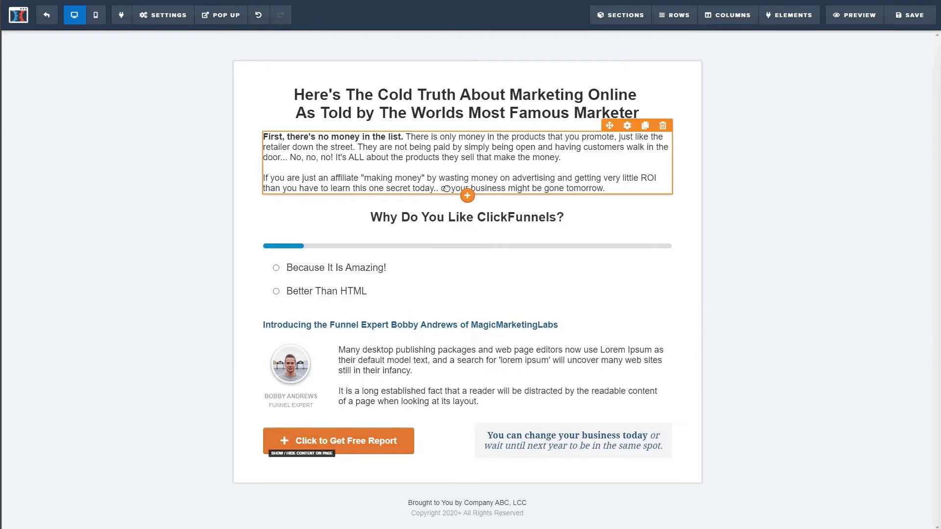
# Step: Delete the intro paragraph under the headline and the text block beside the funnel expert's photo
pyautogui.click(662, 126)
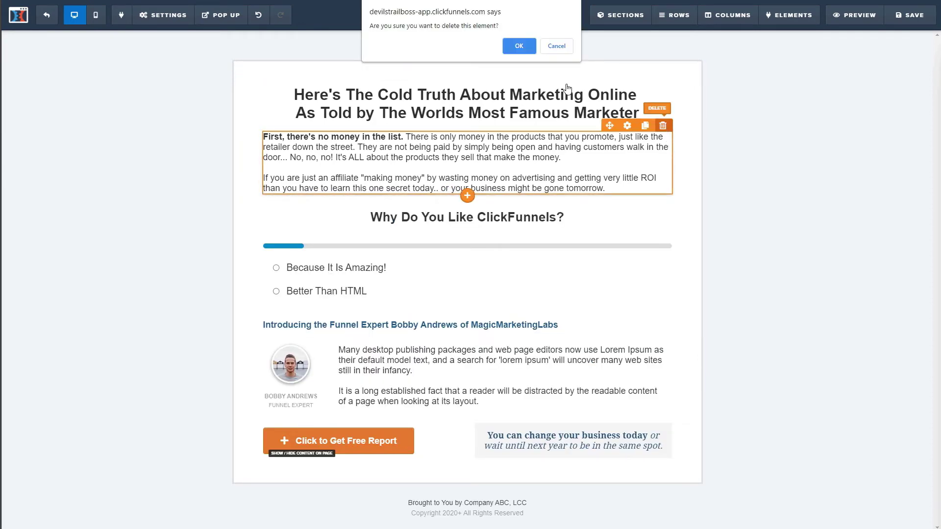
pyautogui.click(525, 46)
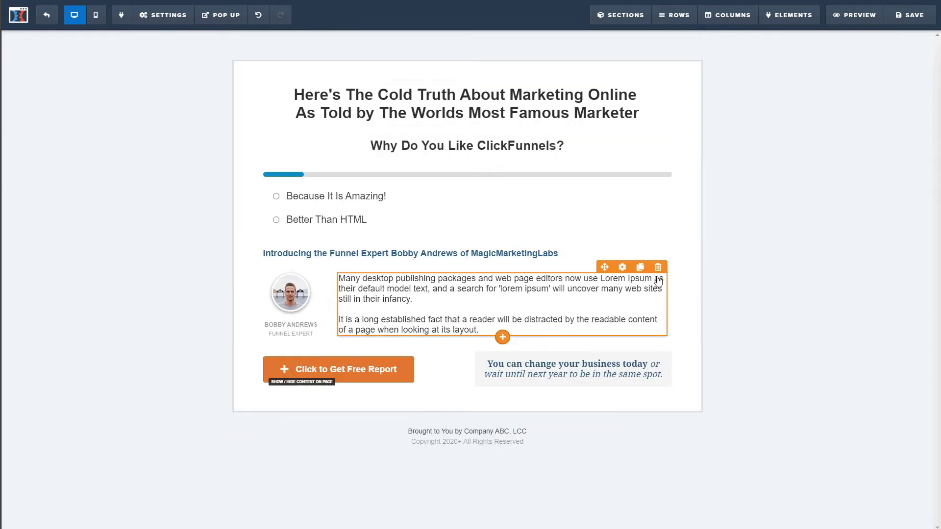
pyautogui.click(657, 267)
pyautogui.click(521, 45)
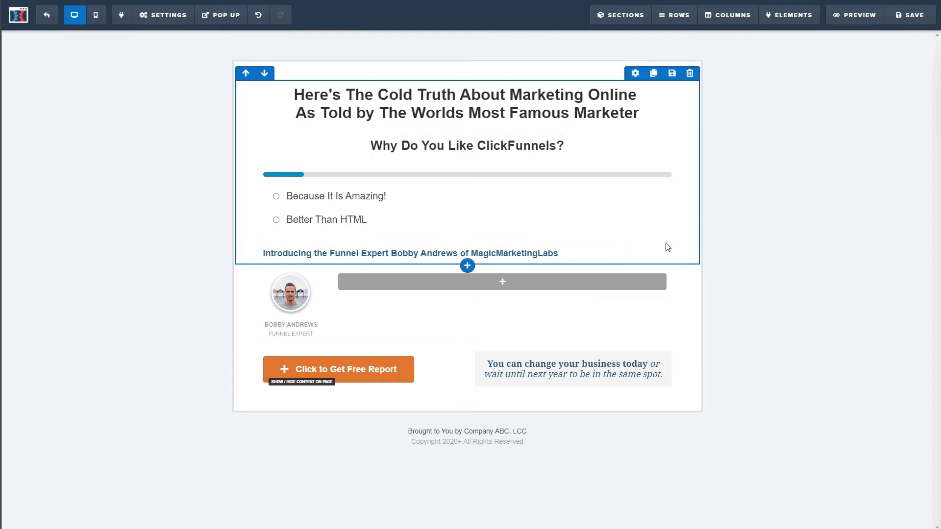
# Step: Delete everything below the survey: the expert photo row, the "Introducing the Funnel Expert" line and the "Click to Get Free Report" row
pyautogui.click(690, 256)
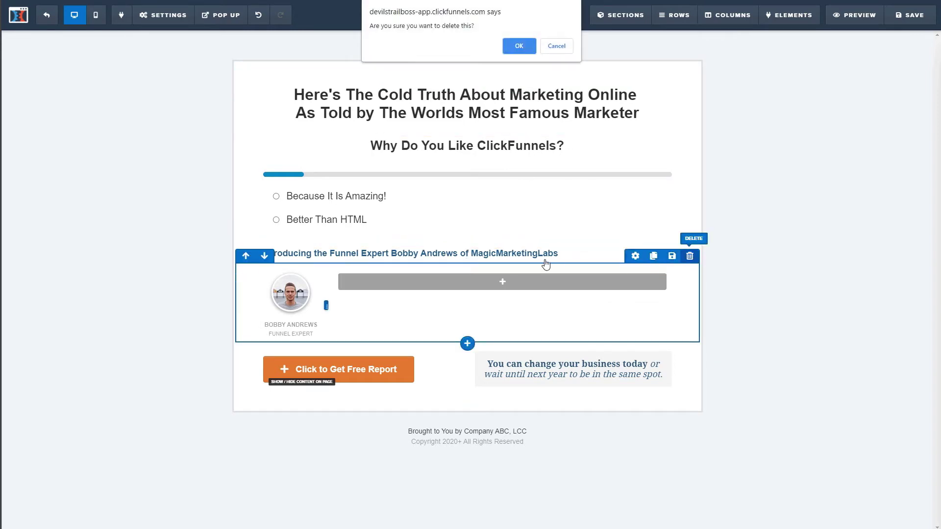
pyautogui.click(512, 49)
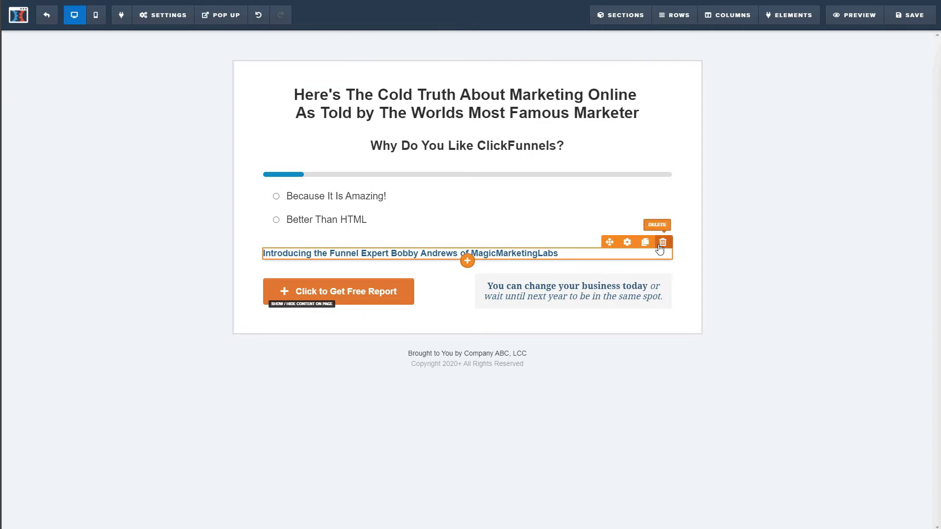
pyautogui.click(659, 245)
pyautogui.click(517, 45)
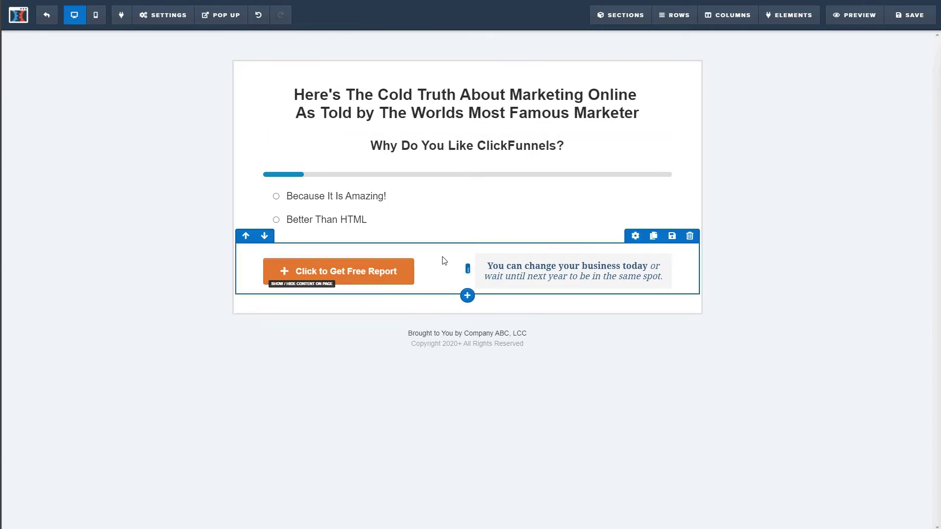
pyautogui.click(689, 239)
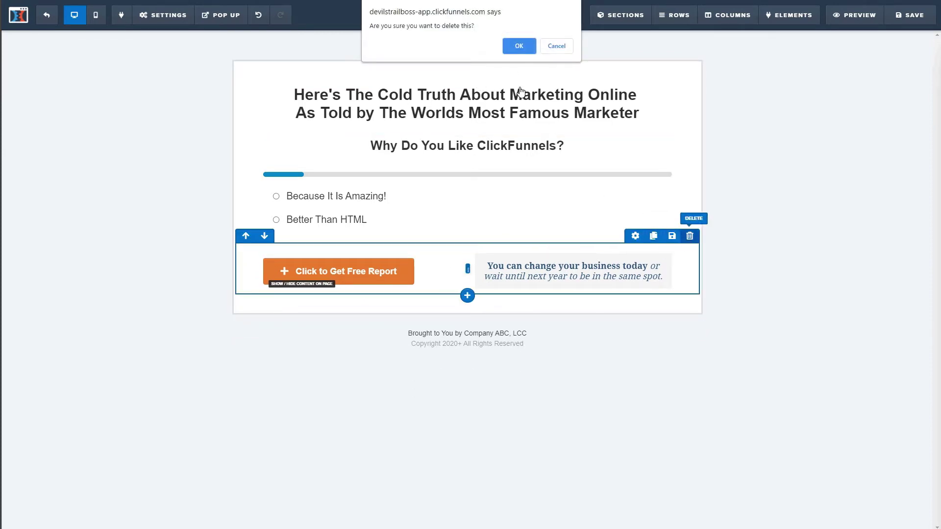
pyautogui.click(511, 49)
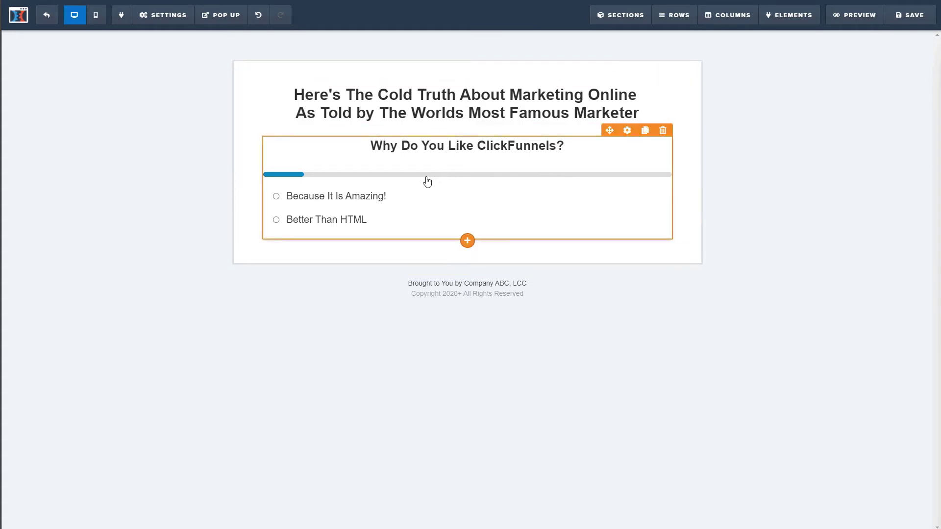
# Step: Open the survey element's survey options and look through its full list of questions and question groups
pyautogui.click(519, 191)
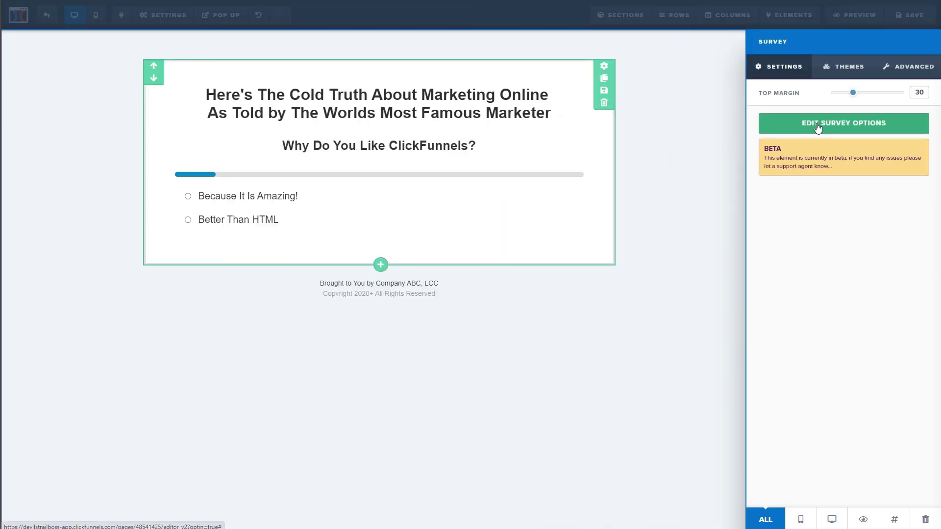
pyautogui.click(716, 122)
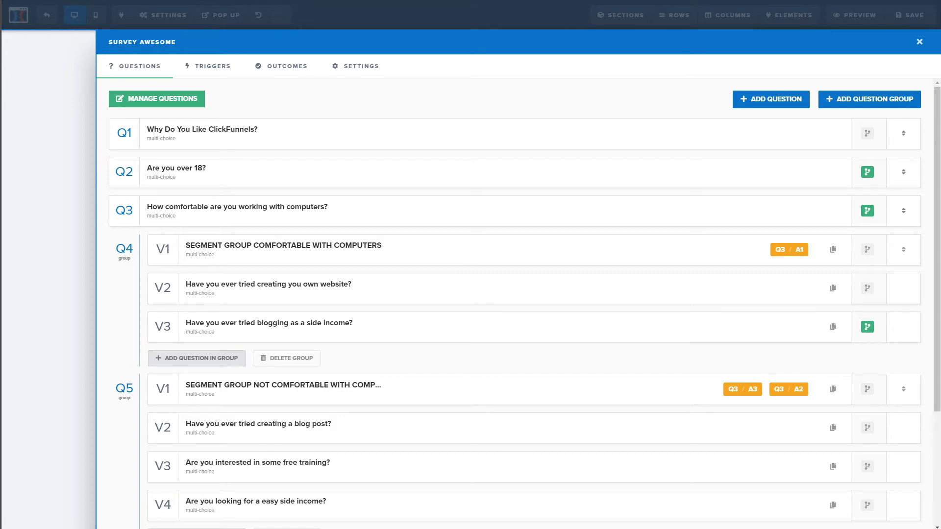
pyautogui.scroll(-3, 149, 297)
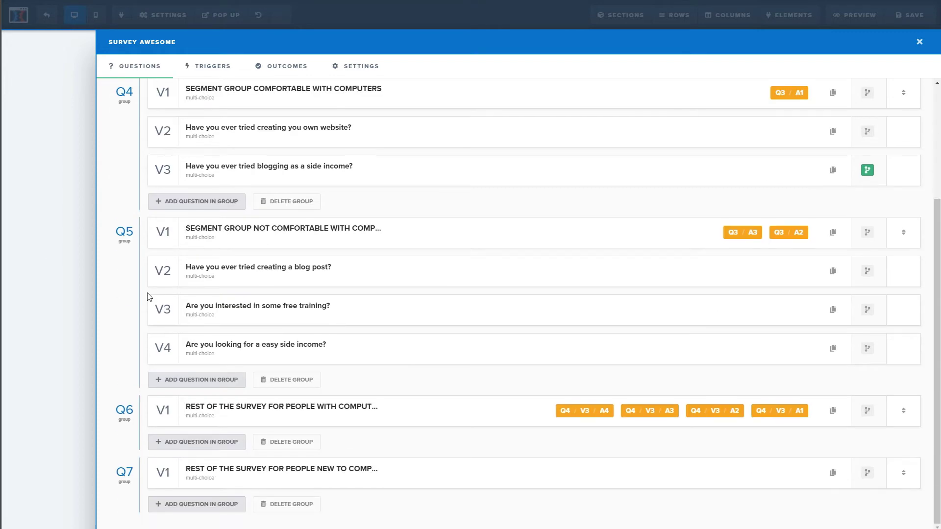
pyautogui.scroll(2, 150, 297)
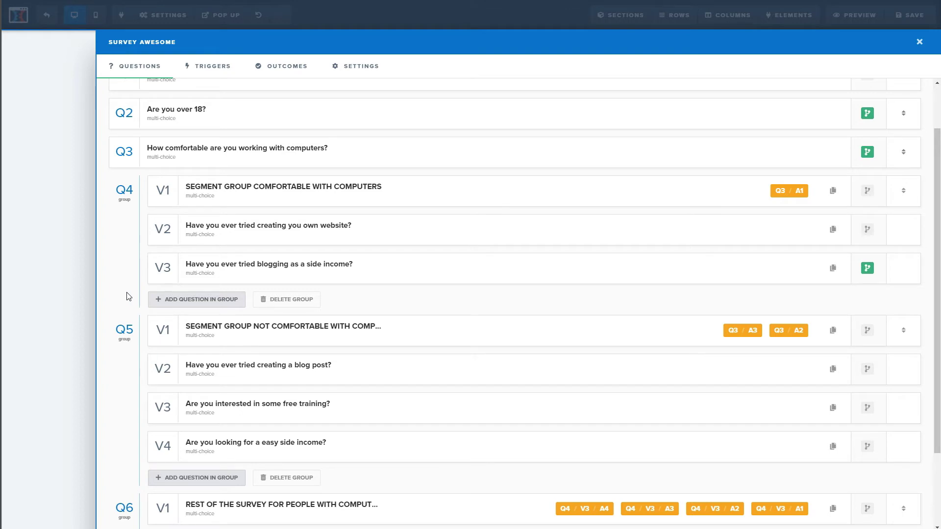
pyautogui.scroll(2, 124, 291)
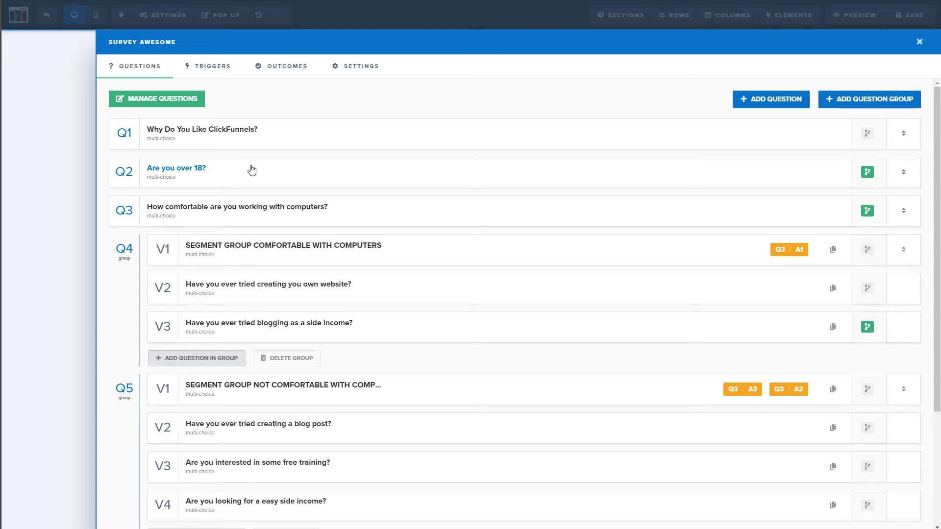
# Step: Examine the answers and redirects of the "Are you over 18?" question, and review the segment groups in the question list
pyautogui.click(176, 169)
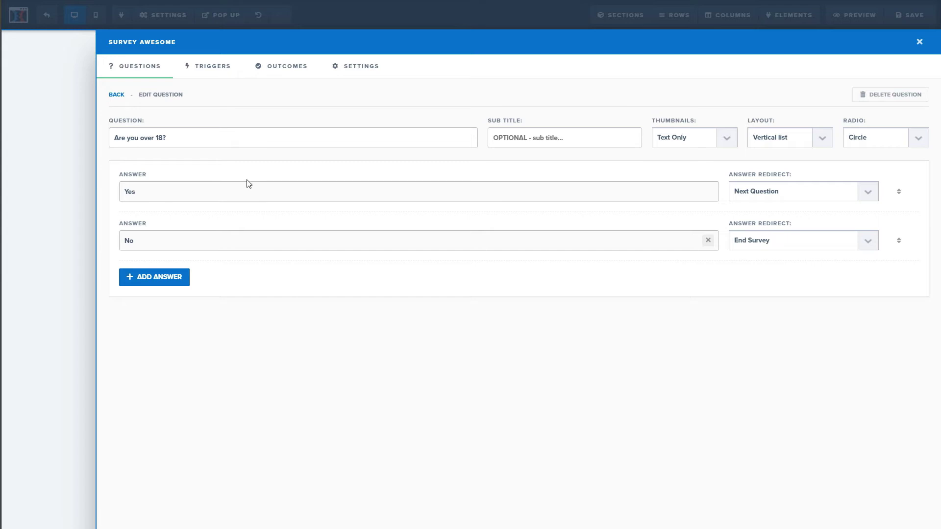
pyautogui.click(117, 95)
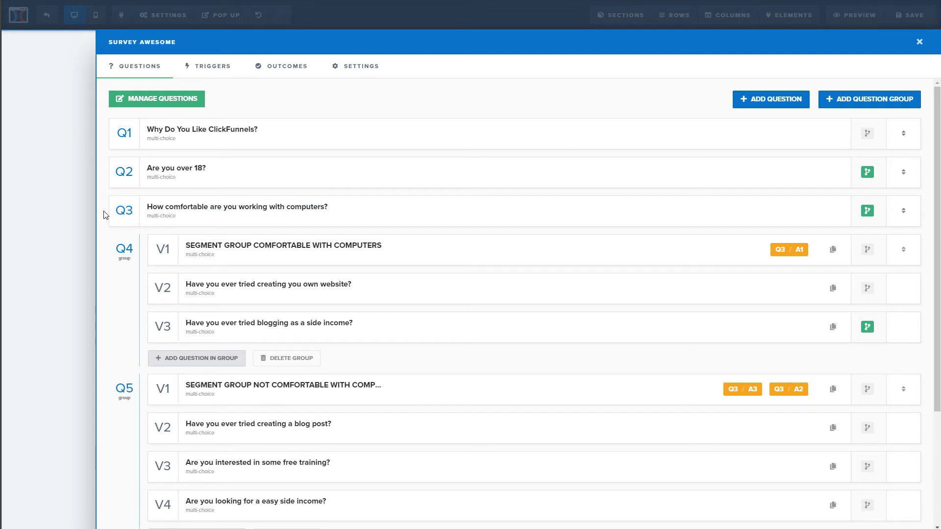
pyautogui.scroll(-3, 142, 288)
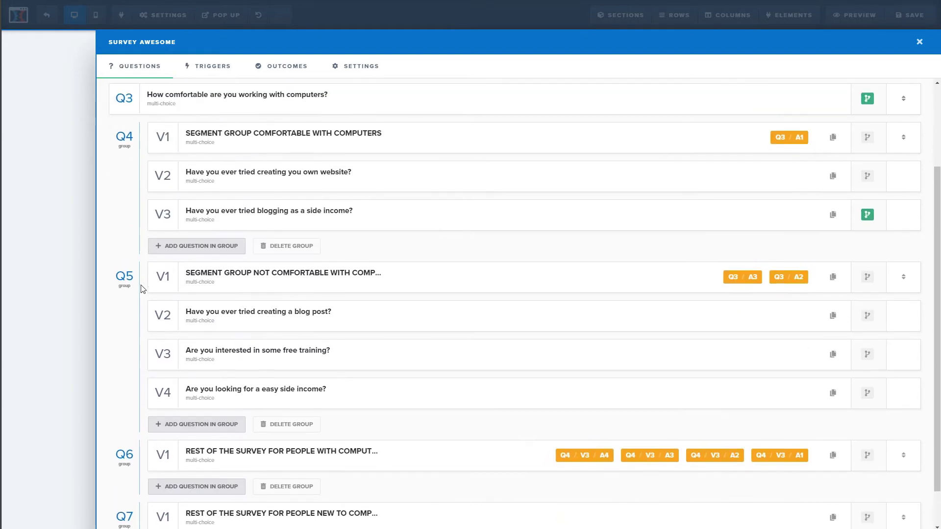
pyautogui.scroll(3, 142, 288)
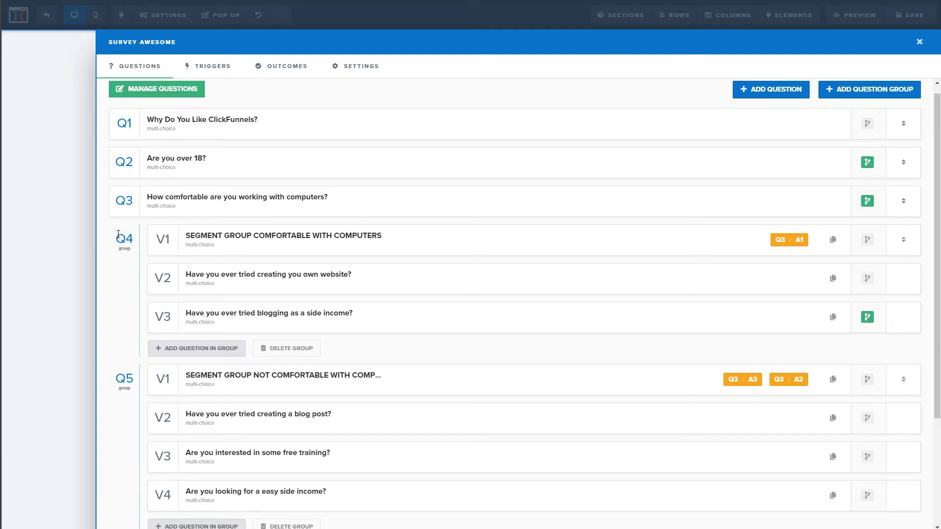
pyautogui.scroll(-3, 118, 234)
pyautogui.scroll(3, 119, 269)
# Step: Examine the redirect choices for the "I'm confident" answer of "How comfortable are you working with computers?", and return to the question list
pyautogui.click(252, 198)
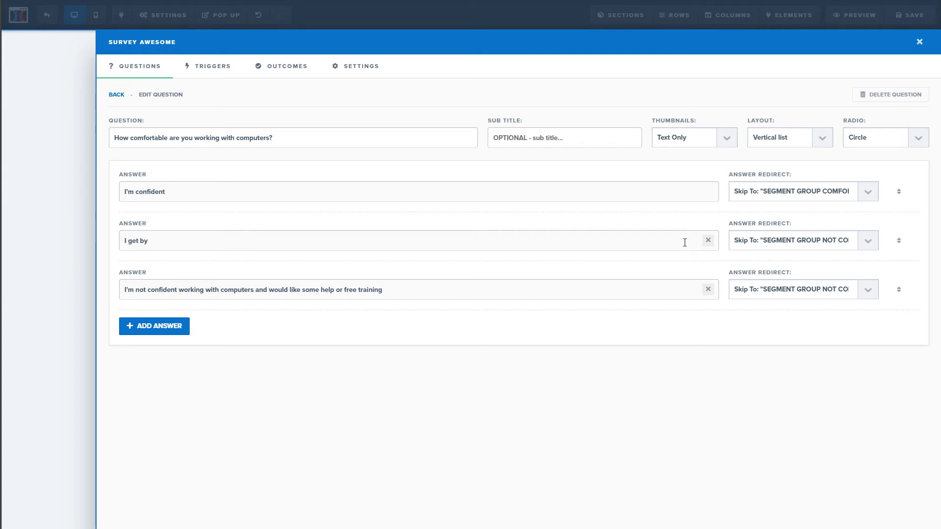
pyautogui.click(867, 194)
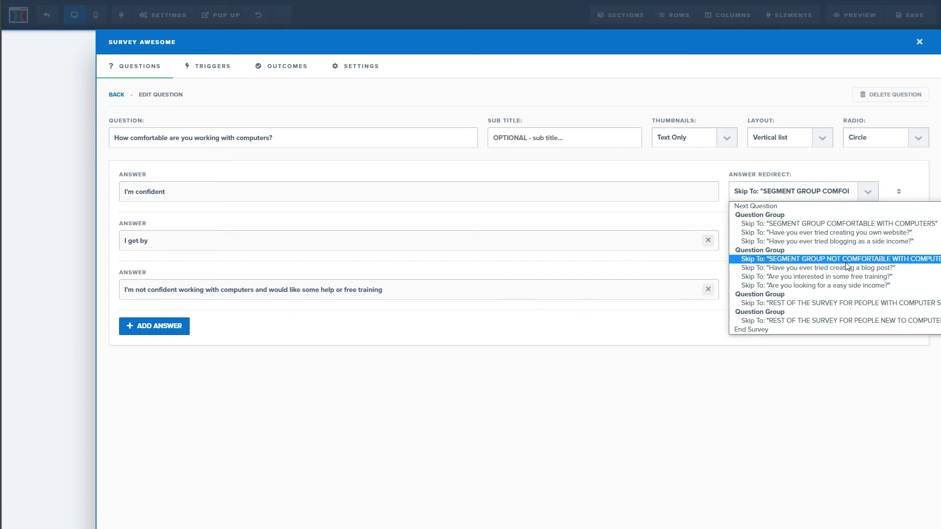
pyautogui.click(866, 194)
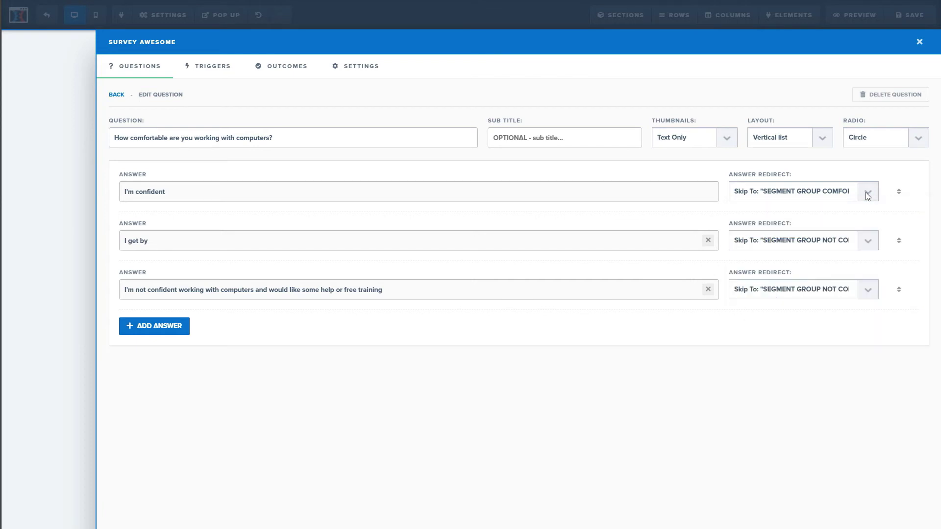
pyautogui.click(865, 192)
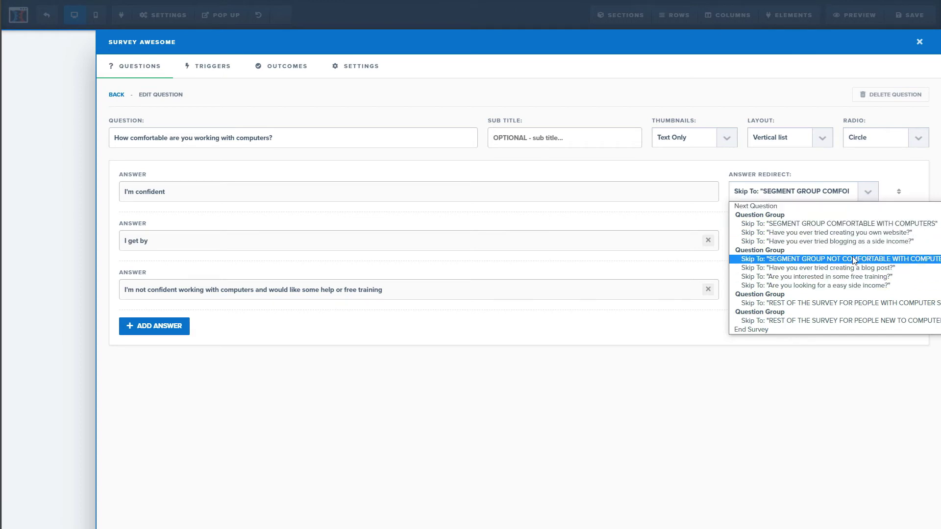
pyautogui.click(868, 191)
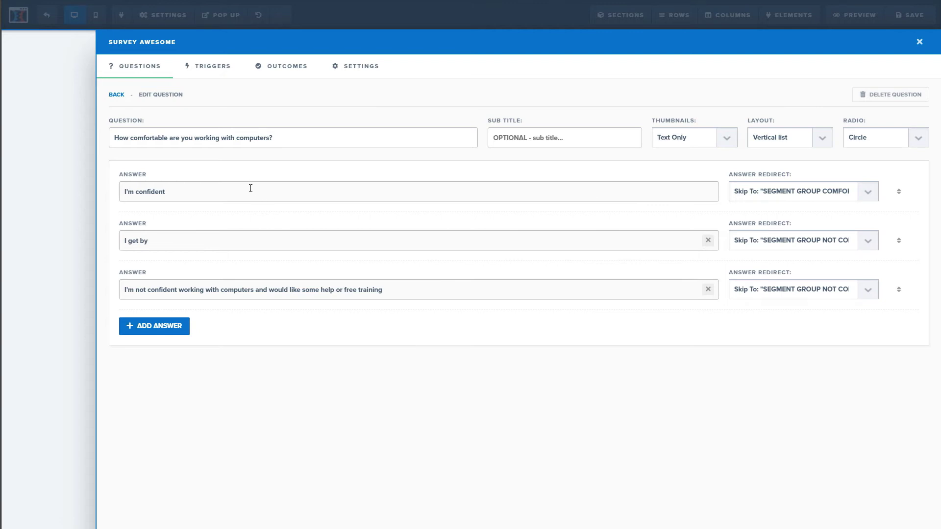
pyautogui.click(114, 96)
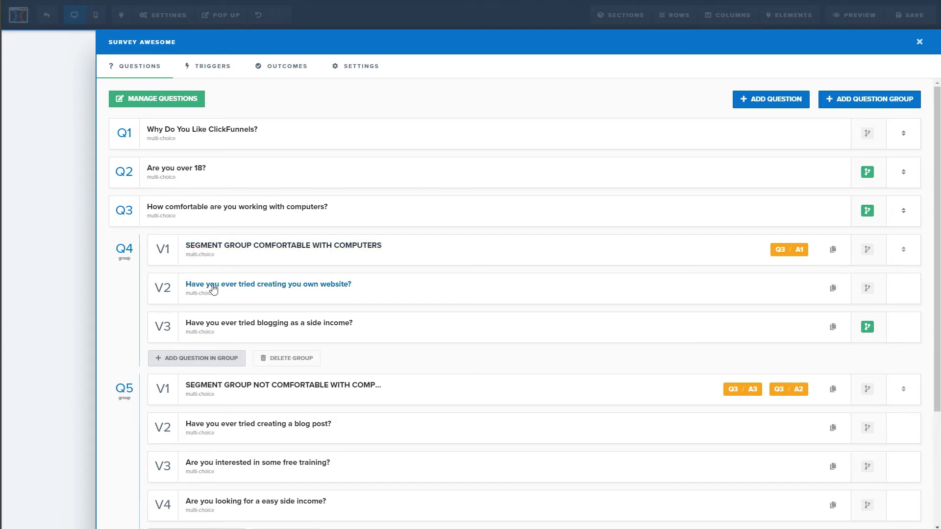
# Step: Examine the answers of the "creating you own website" question and the redirect choices for "No" in the blogging side income question
pyautogui.click(245, 285)
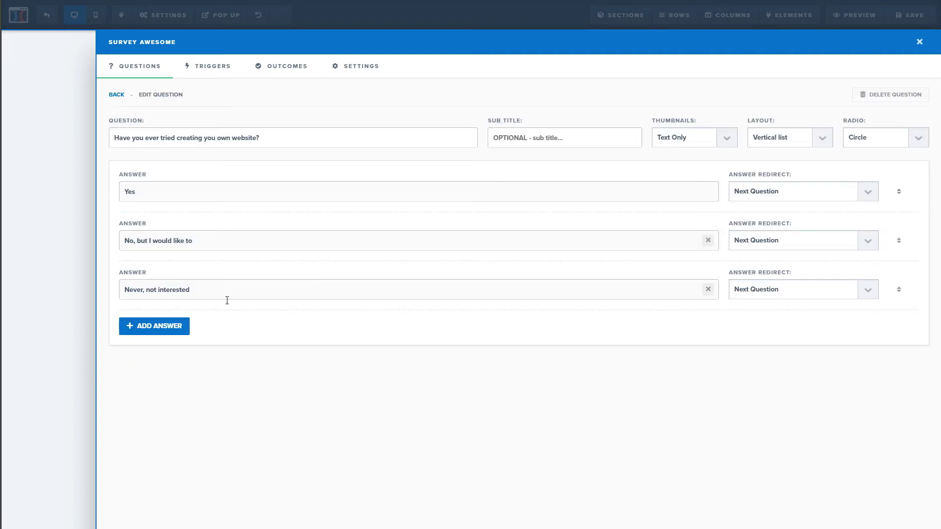
pyautogui.click(116, 96)
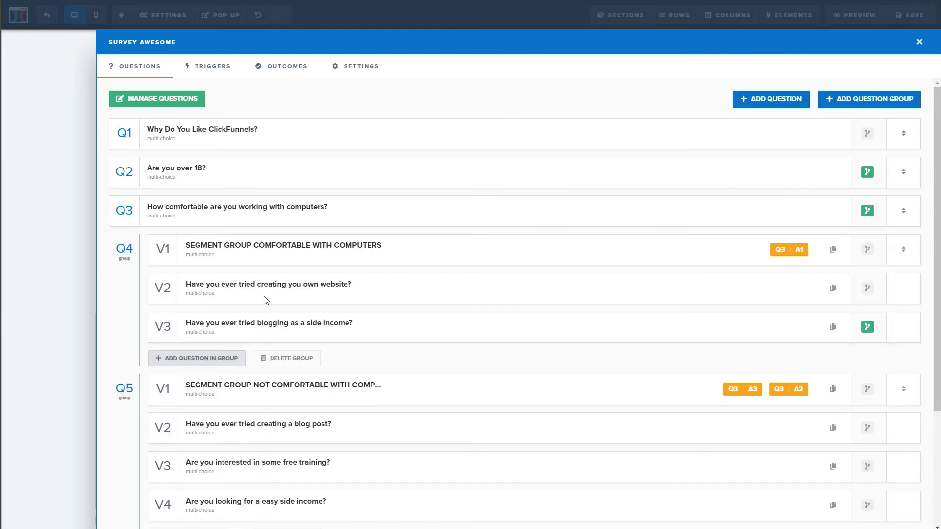
pyautogui.click(223, 327)
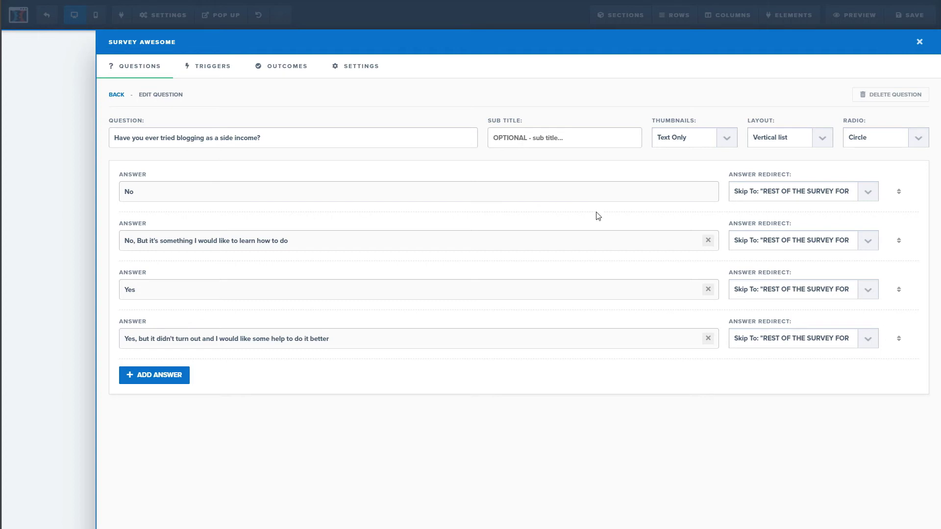
pyautogui.click(869, 195)
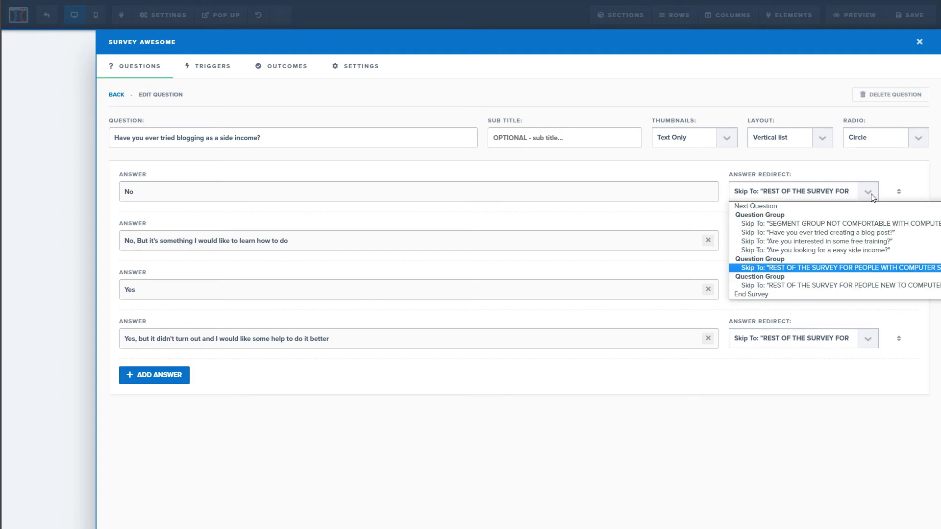
pyautogui.click(479, 213)
pyautogui.click(118, 96)
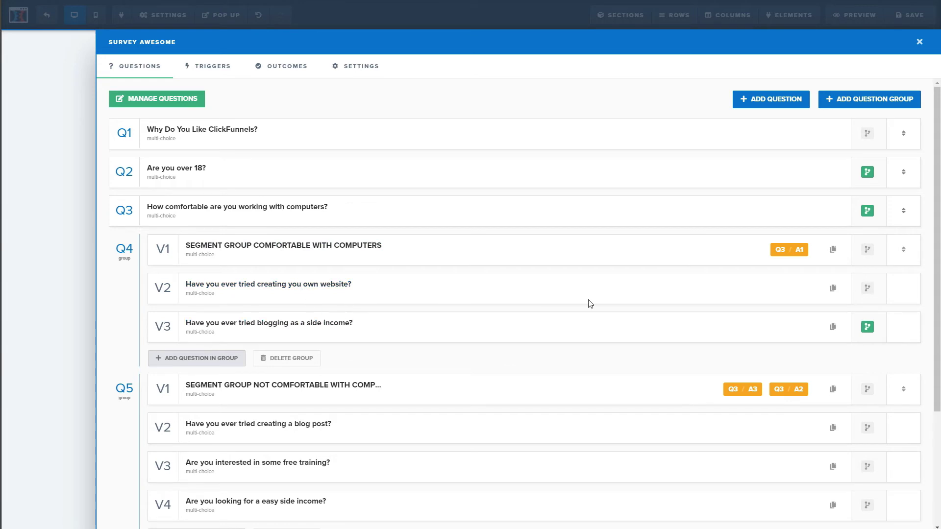
# Step: Review the rest-of-survey groups, and recheck the redirects of the "No" and "Yes" answers in the blogging side income question
pyautogui.scroll(-3, 356, 308)
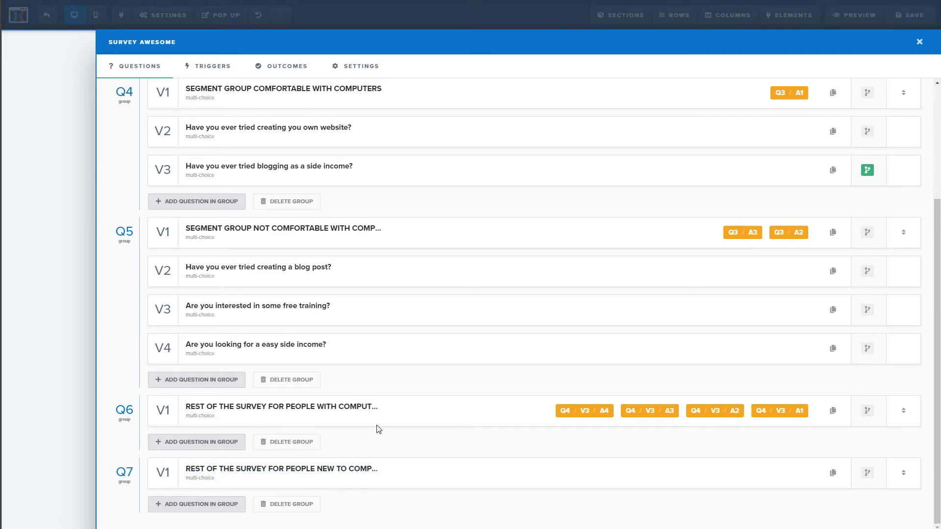
pyautogui.scroll(3, 378, 429)
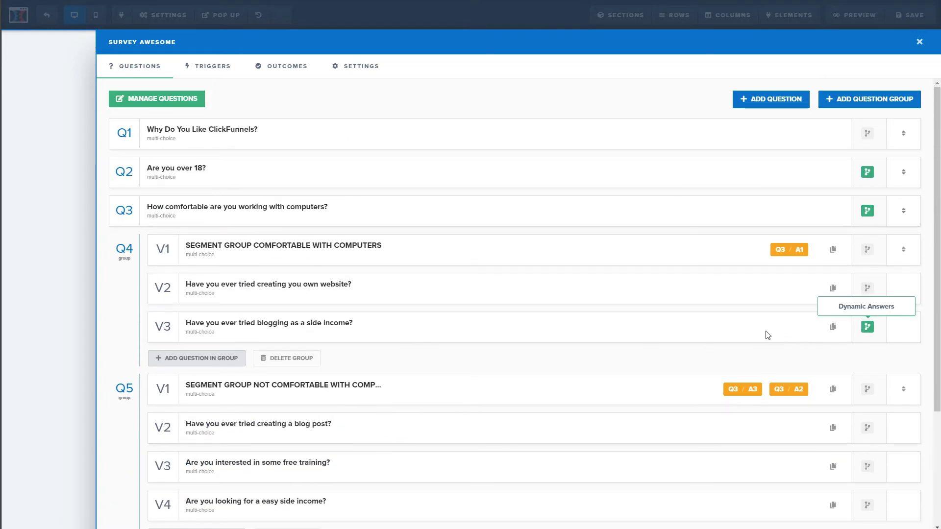
pyautogui.click(269, 325)
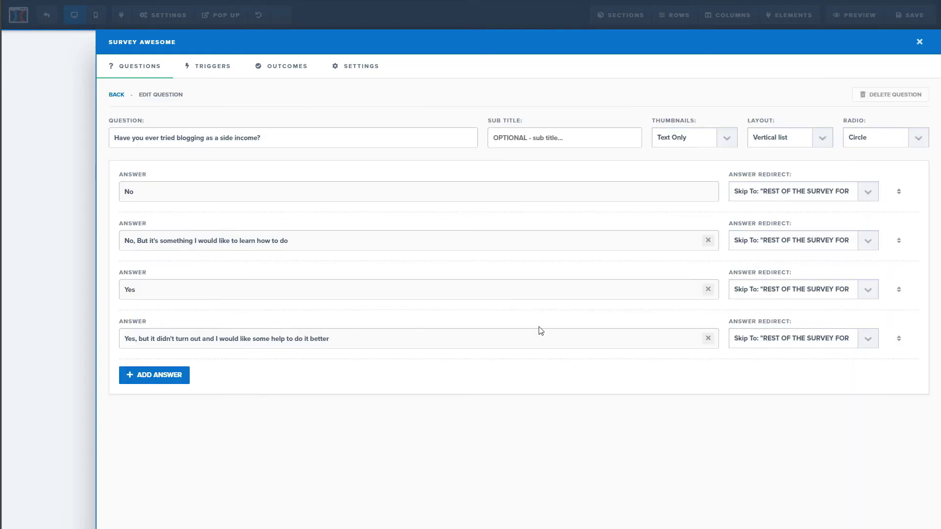
pyautogui.click(869, 193)
pyautogui.click(865, 269)
pyautogui.click(867, 291)
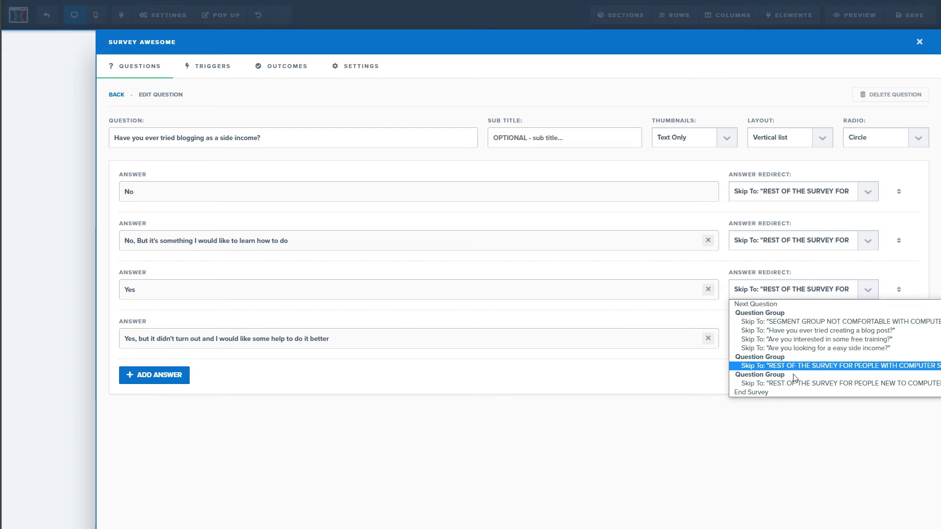
pyautogui.click(660, 318)
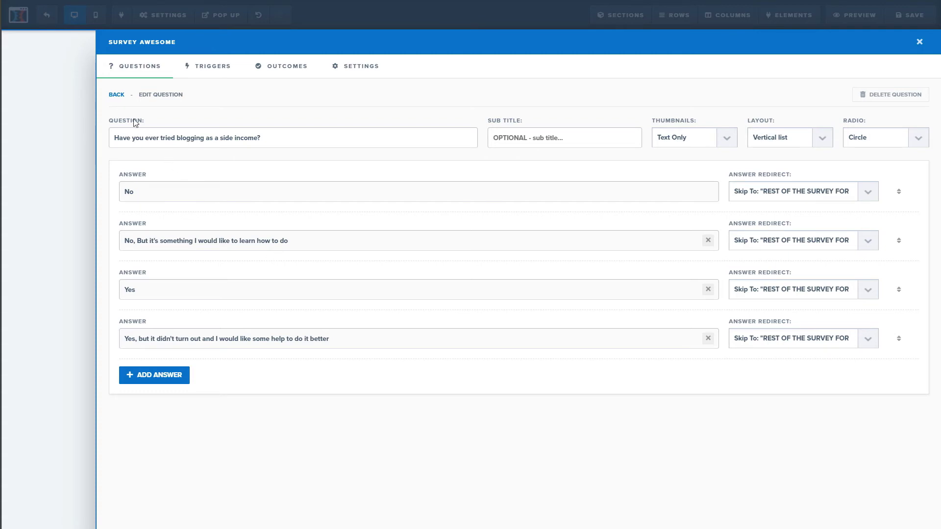
pyautogui.click(117, 95)
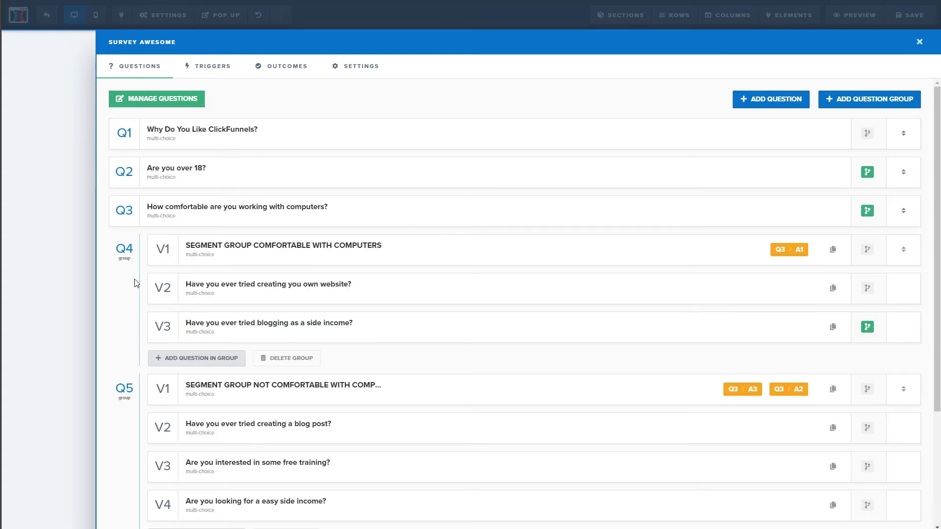
# Step: Review how the segment groups Q4 and Q5 and the rest-of-survey groups Q6 and Q7 are arranged in the question list
pyautogui.scroll(-3, 117, 284)
pyautogui.scroll(1, 118, 285)
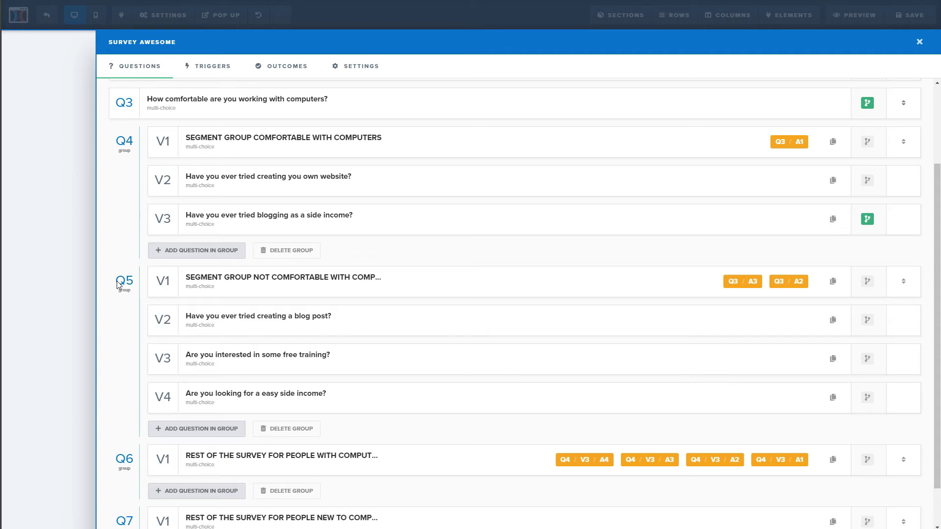
pyautogui.scroll(-1, 122, 309)
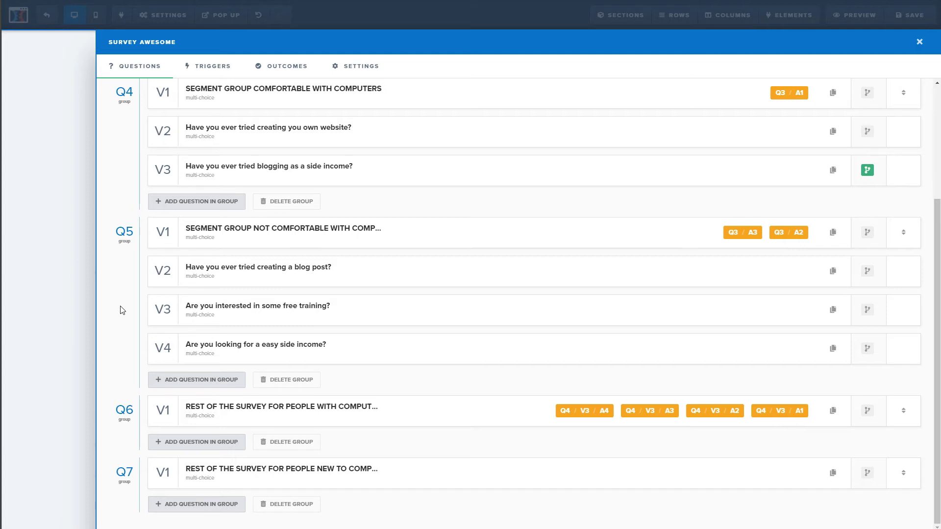
pyautogui.scroll(3, 122, 343)
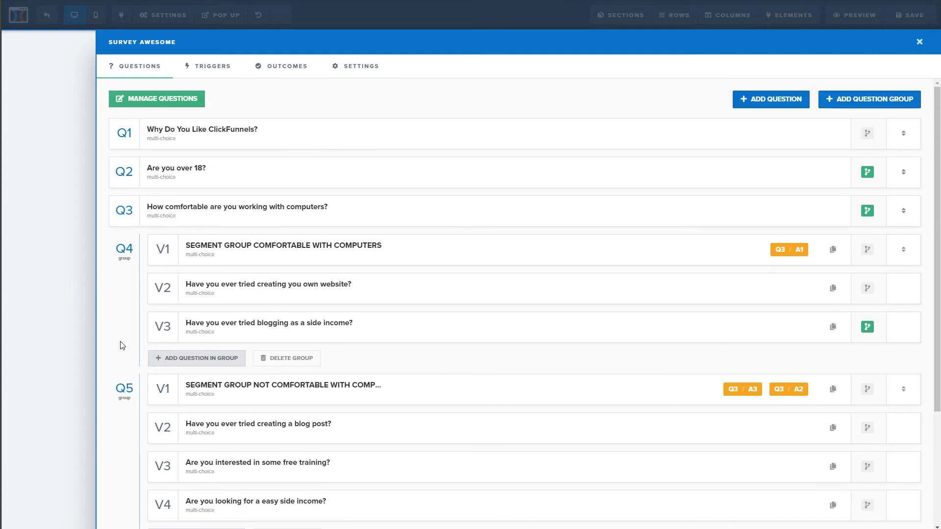
pyautogui.scroll(-3, 122, 345)
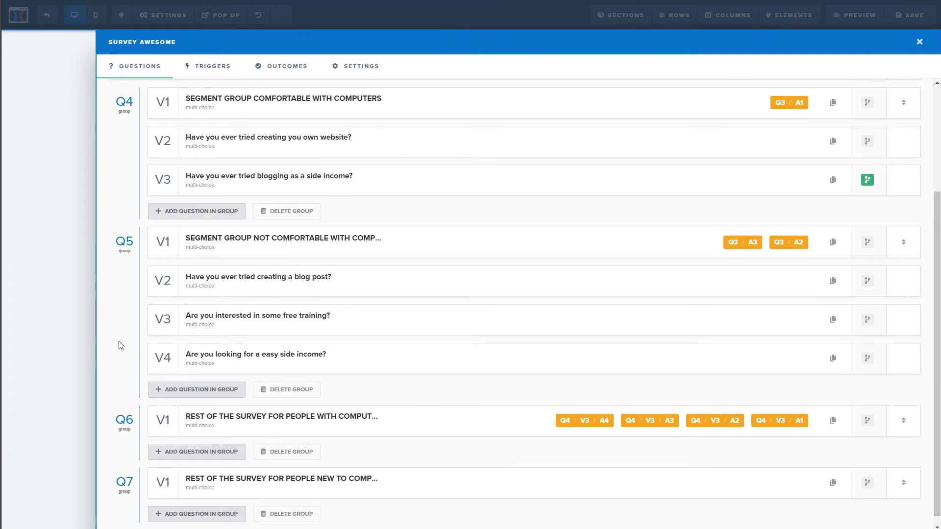
pyautogui.scroll(2, 122, 339)
pyautogui.scroll(1, 122, 340)
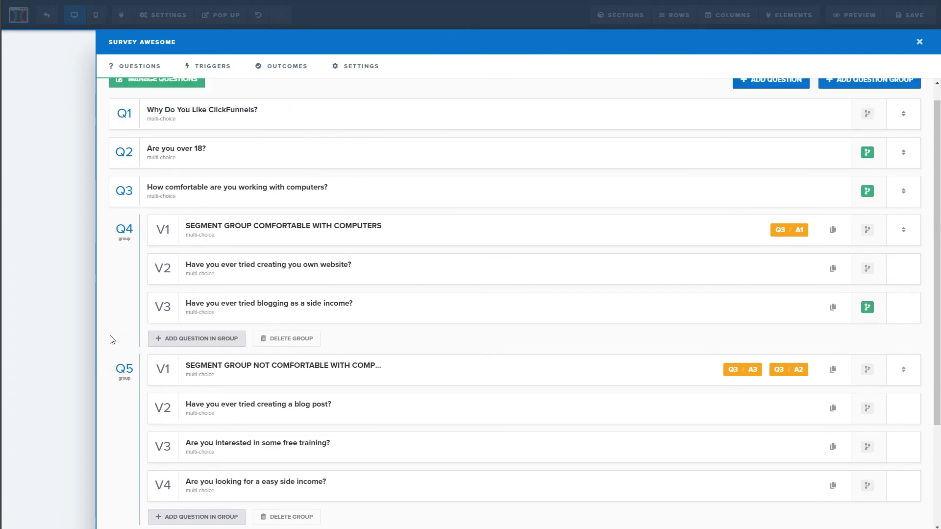
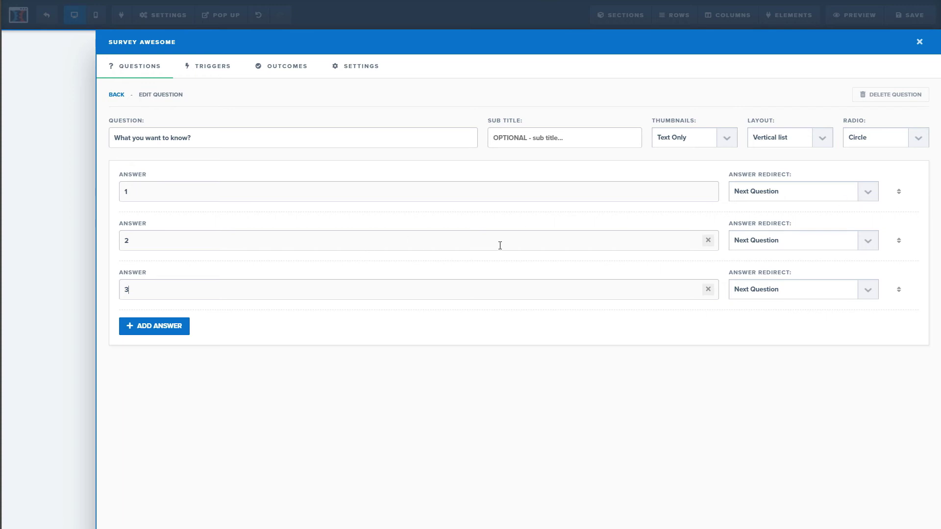
# Step: Examine the redirect choices for answer 1 of "What you want to know?" and return to the question list
pyautogui.click(862, 191)
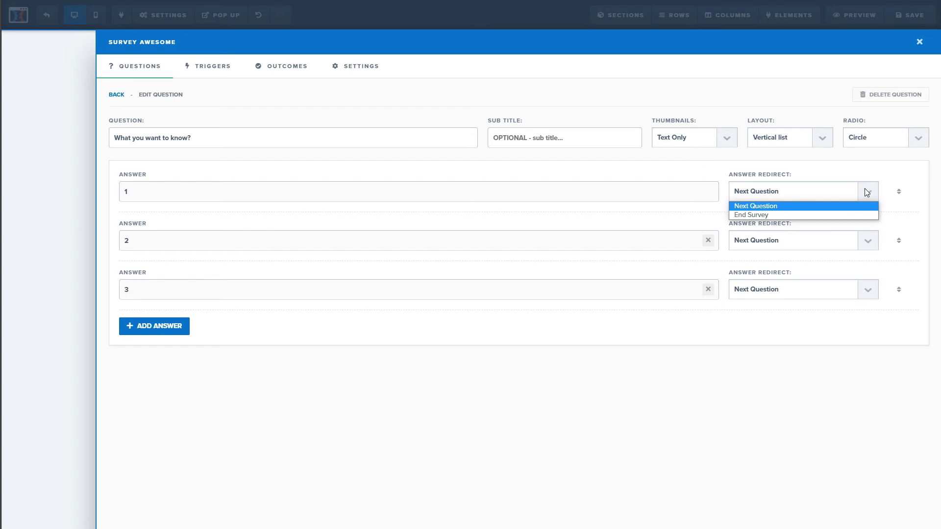
pyautogui.click(563, 226)
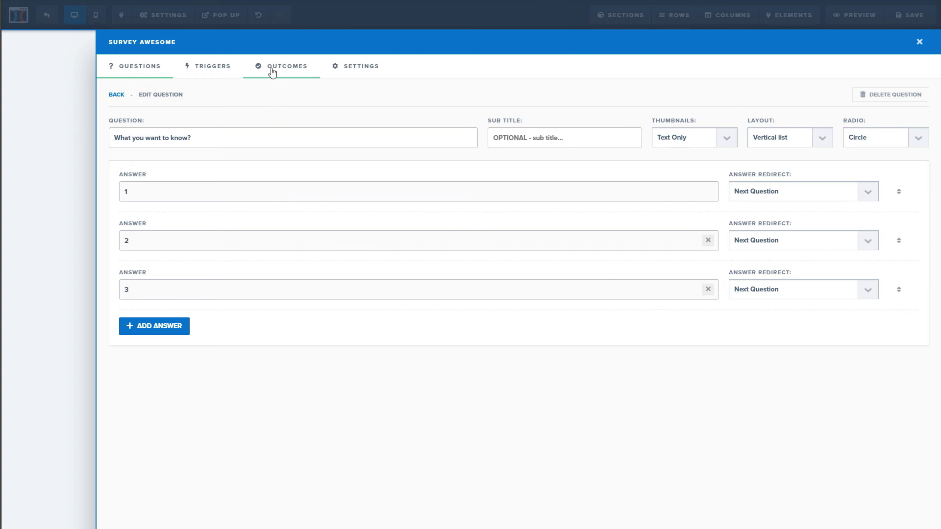
pyautogui.click(118, 95)
# Step: Add a multiple choice question named "question 2" to the Q8 group that holds "What you want to know?"
pyautogui.scroll(-5, 315, 425)
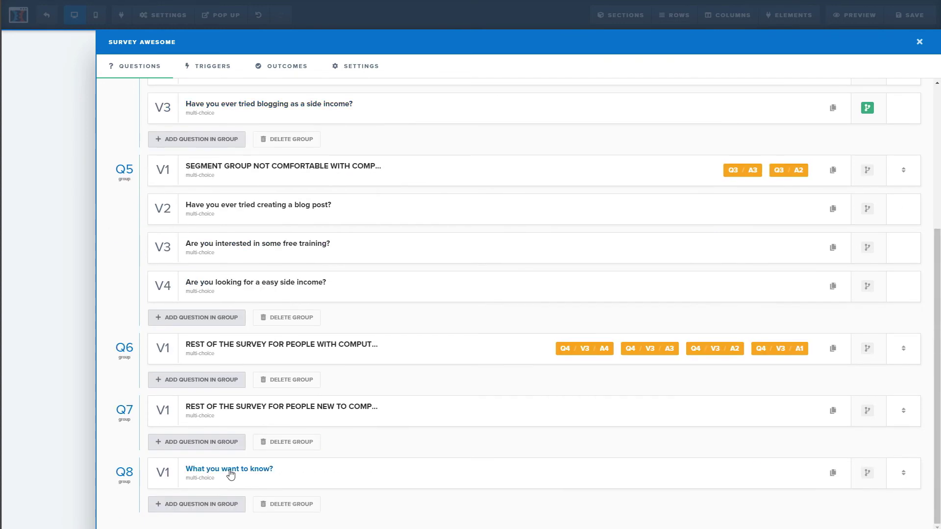
pyautogui.click(209, 504)
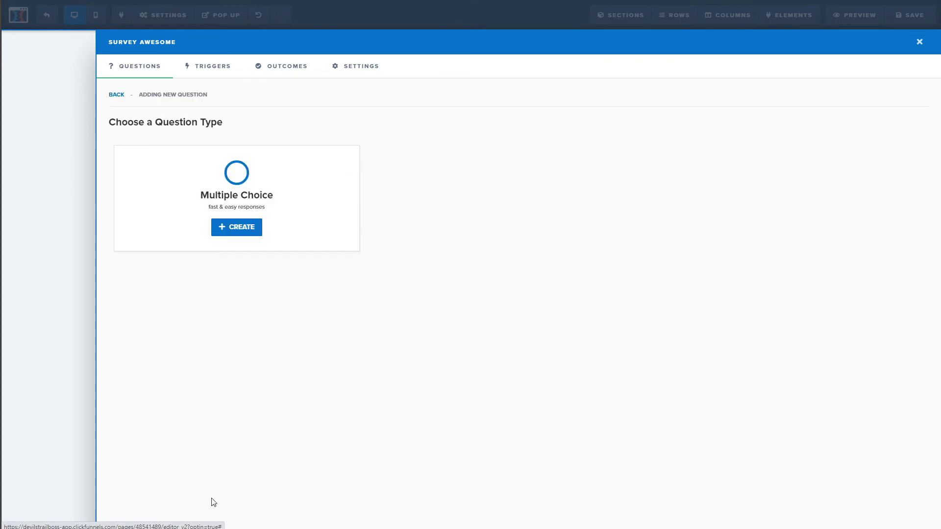
pyautogui.click(238, 228)
pyautogui.click(188, 136)
pyautogui.tripleClick(187, 135)
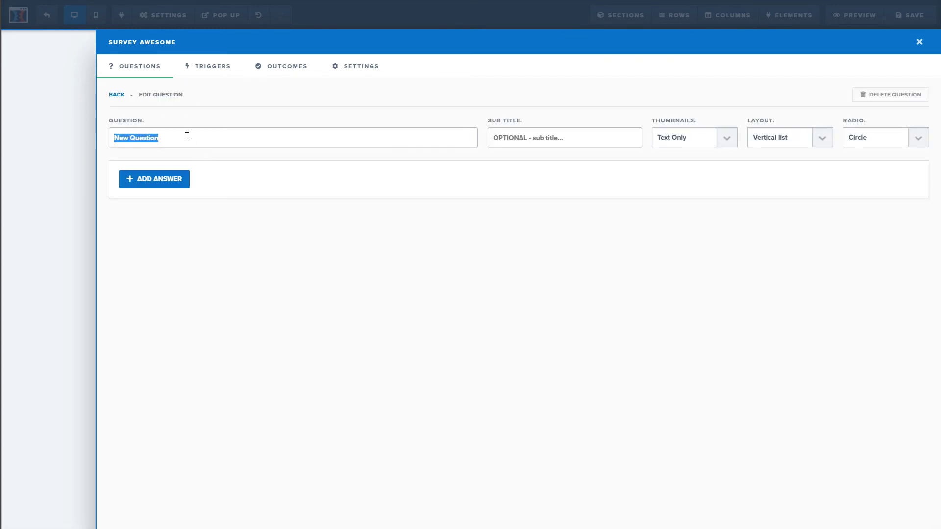
pyautogui.write('qye')
pyautogui.press('BackSpace')
pyautogui.press('BackSpace')
pyautogui.write('uestion 2')
# Step: Add three more answers with the default text to "question 2" and check the question in the Q8 group
pyautogui.click(152, 181)
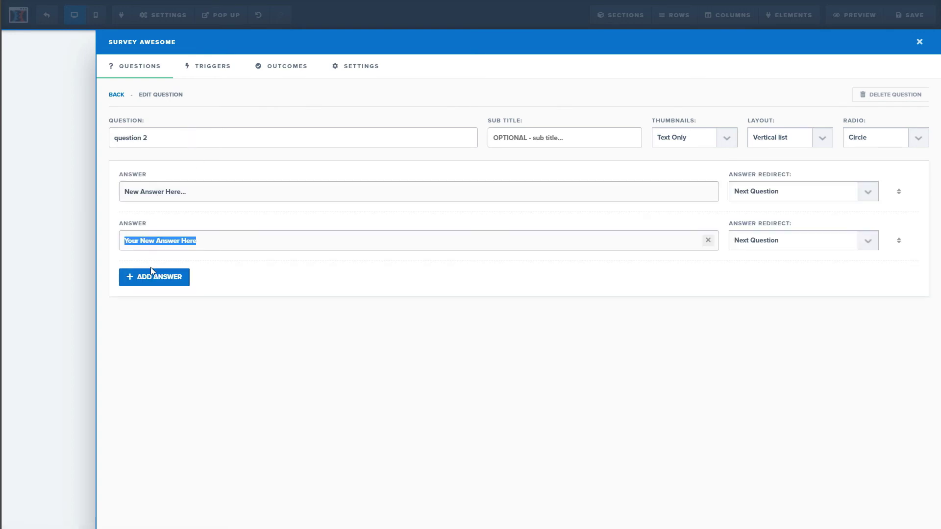
pyautogui.click(152, 280)
pyautogui.click(160, 328)
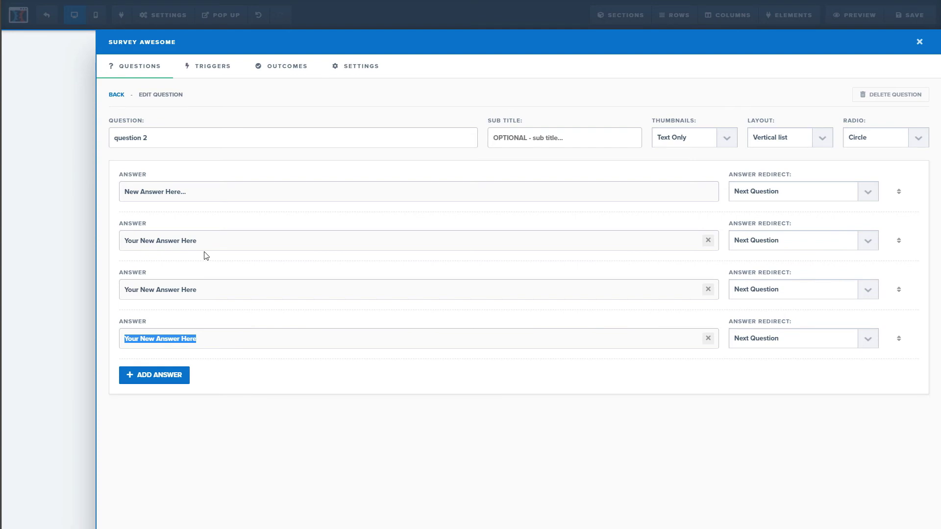
pyautogui.click(116, 96)
pyautogui.scroll(-10, 212, 343)
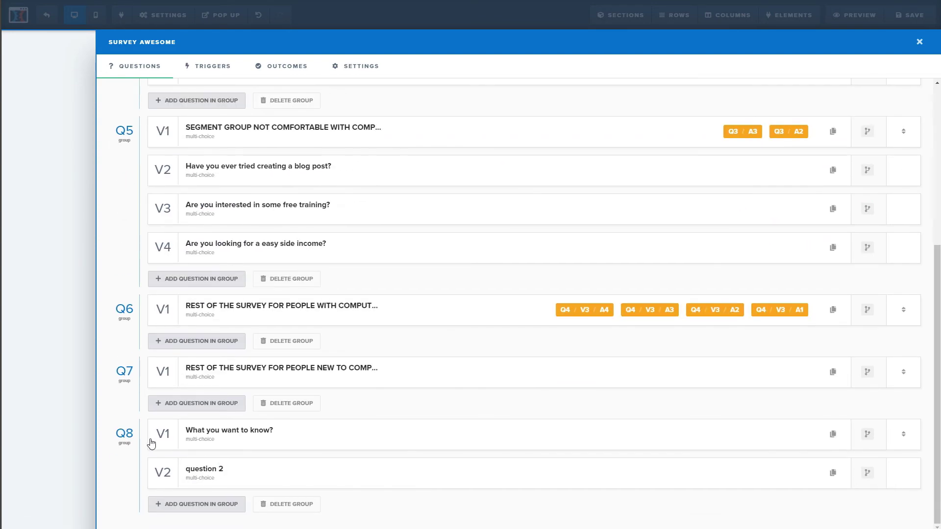
# Step: Add a standalone multiple choice question reading "what you are looking for?" to the survey
pyautogui.scroll(10, 319, 434)
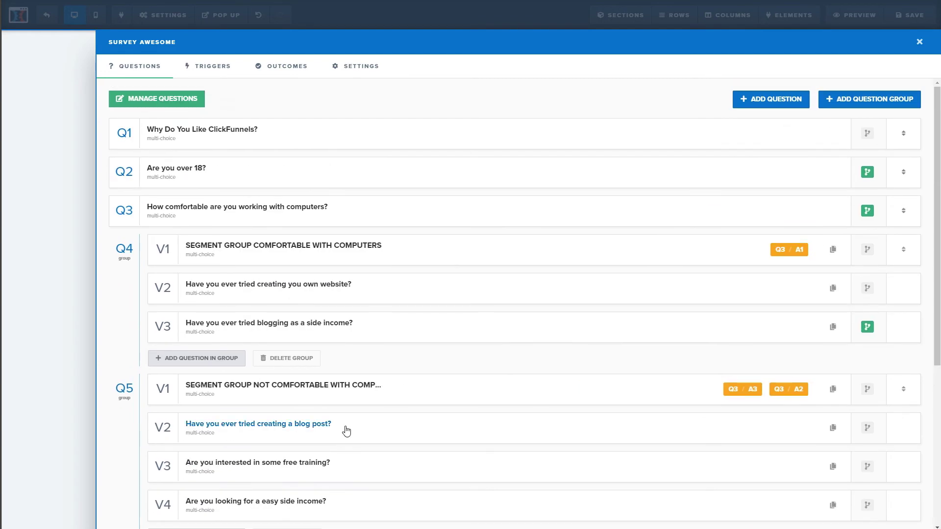
pyautogui.click(742, 101)
pyautogui.click(247, 227)
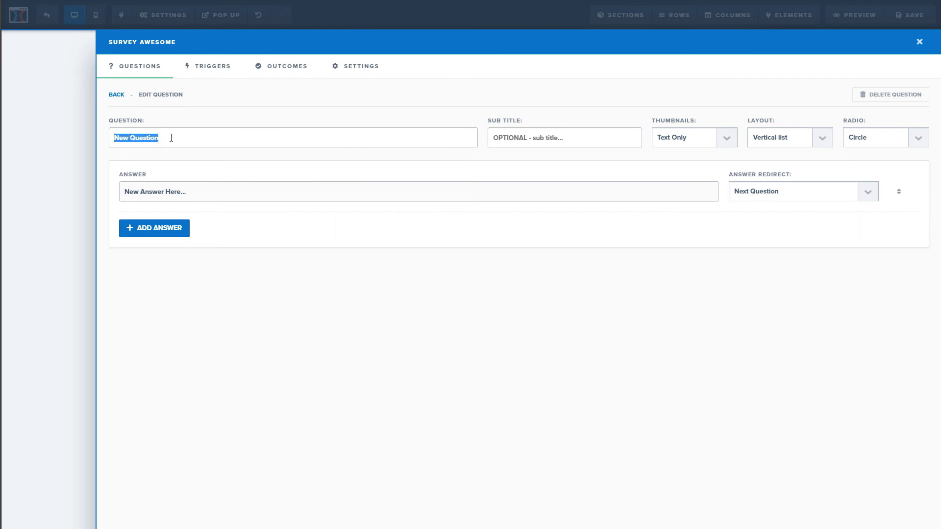
pyautogui.write('what you are looking for?')
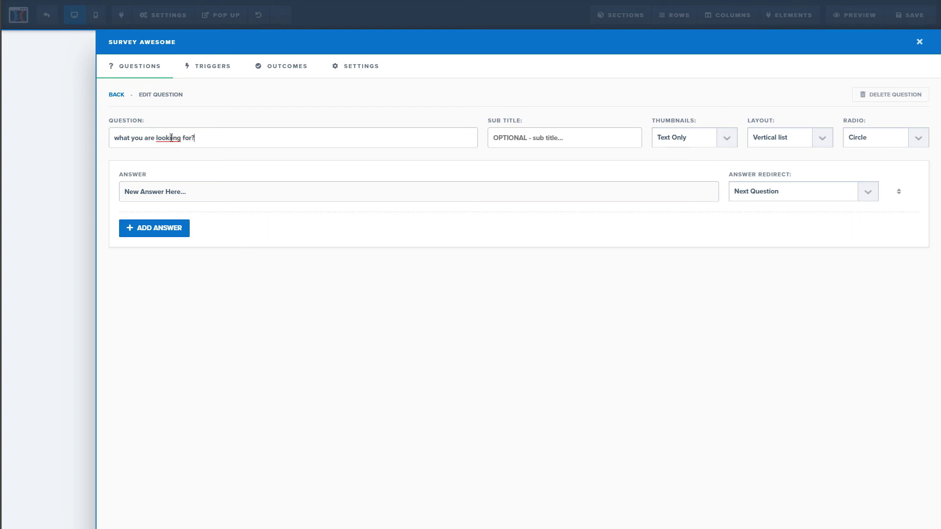
# Step: Give the "what you are looking for?" question the answers 1, 2 and 3, and check its place in the question list
pyautogui.click(164, 192)
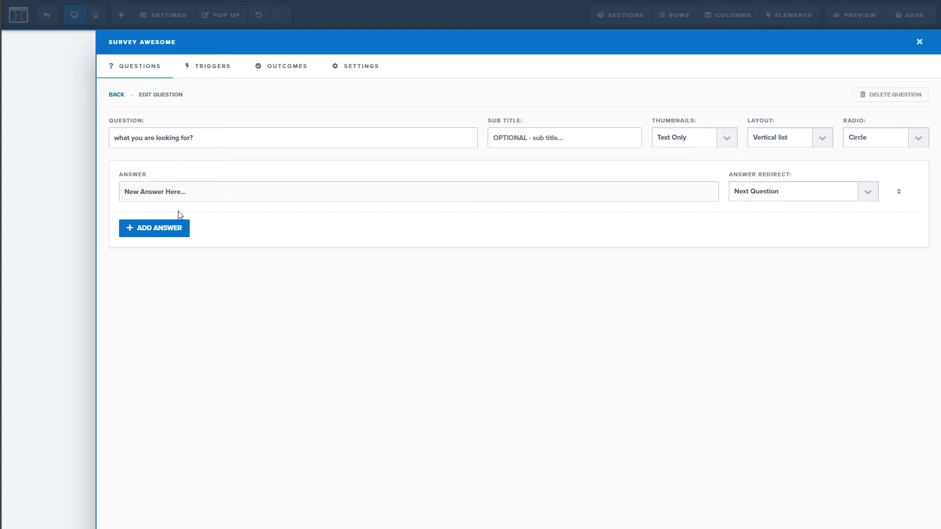
pyautogui.tripleClick(157, 196)
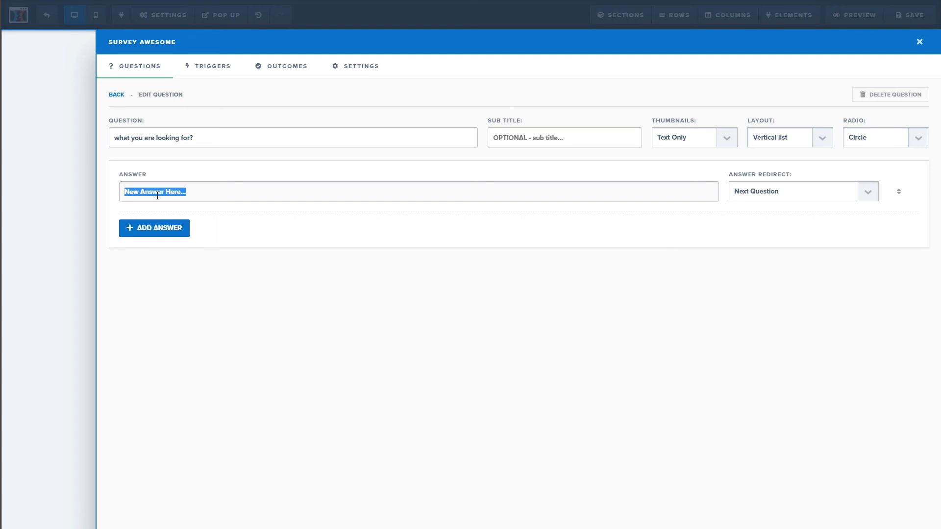
pyautogui.write('1')
pyautogui.click(148, 231)
pyautogui.write('2')
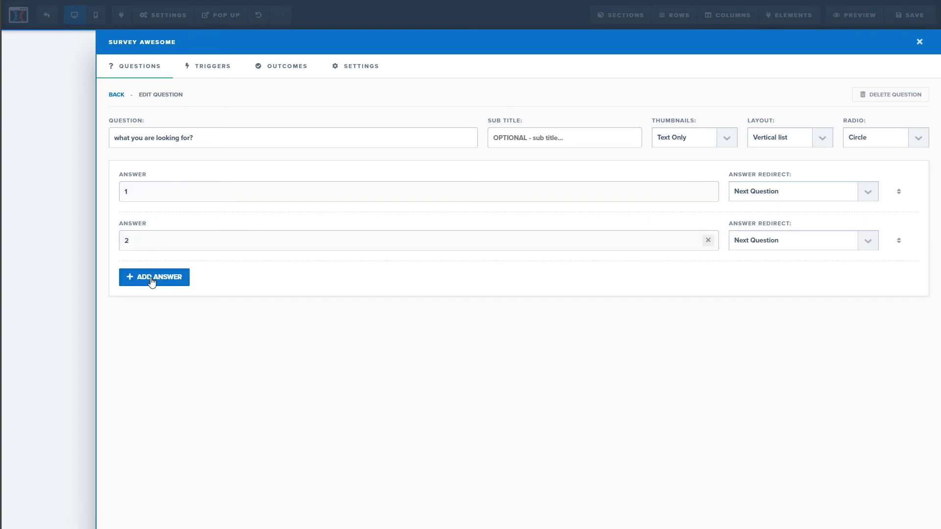
pyautogui.click(151, 279)
pyautogui.tripleClick(152, 289)
pyautogui.write('3')
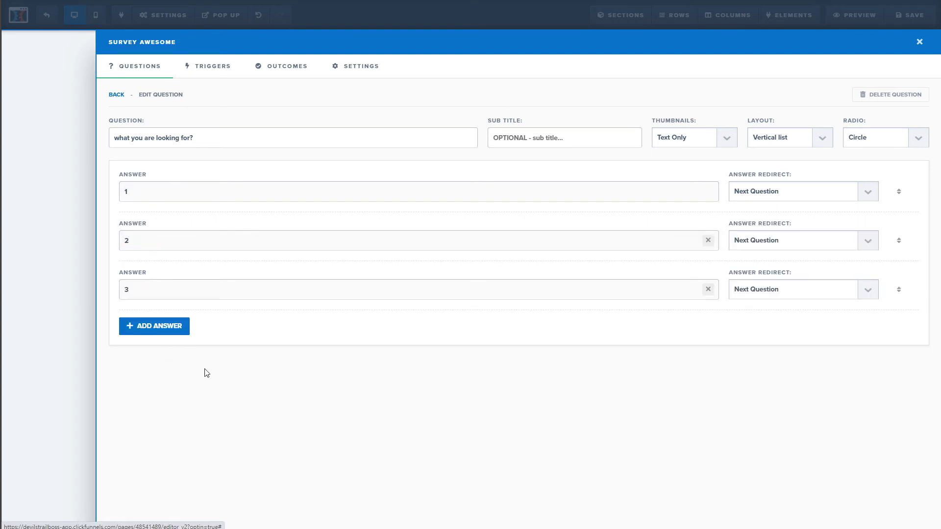
pyautogui.click(117, 95)
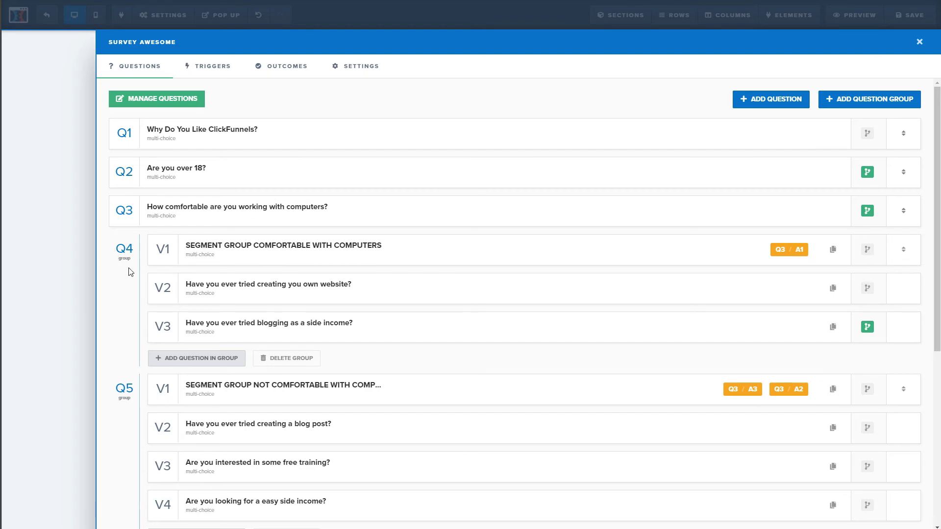
pyautogui.scroll(-6, 157, 299)
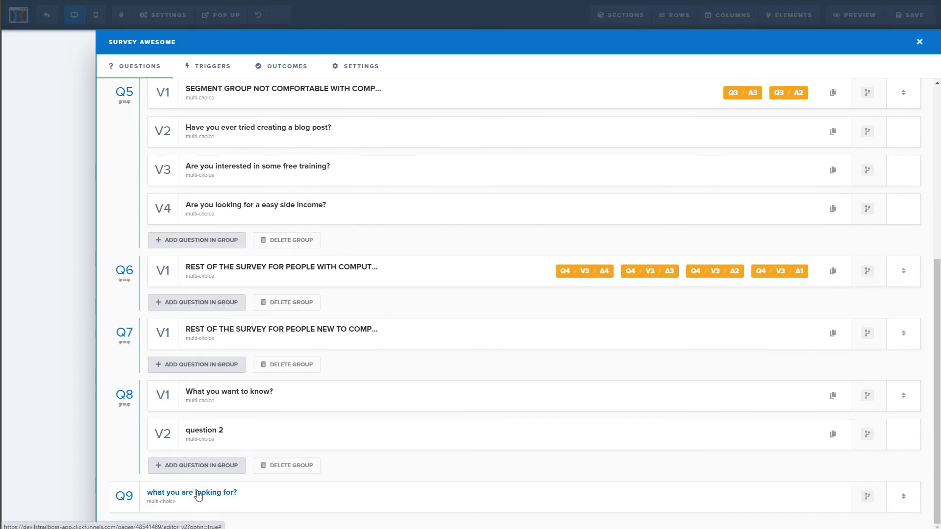
pyautogui.scroll(6, 135, 380)
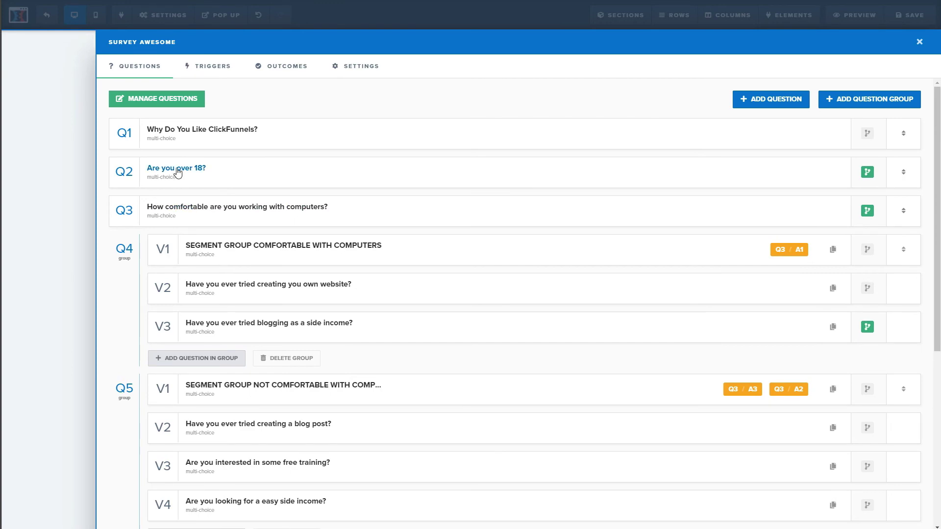
# Step: Review the survey's question list from Q3 through the Q8 group, including the answer redirects into each group
pyautogui.scroll(-3, 137, 250)
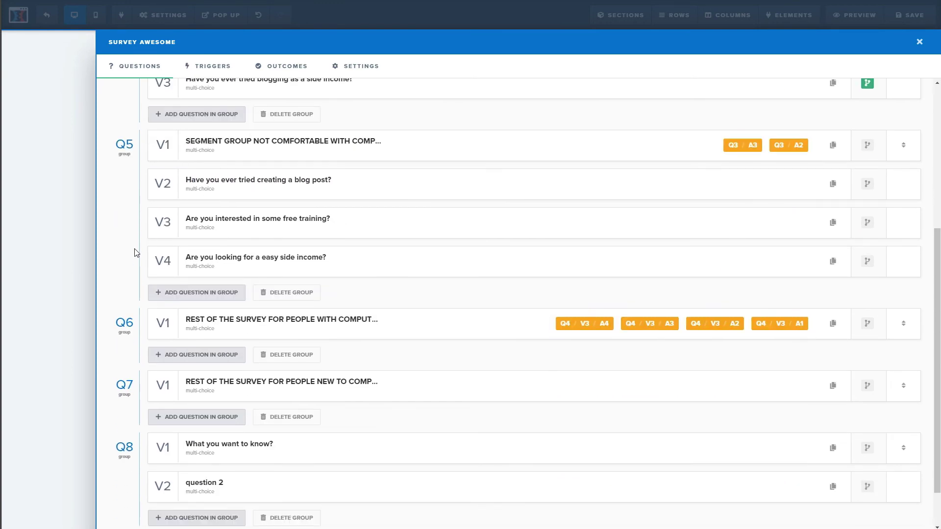
pyautogui.scroll(1, 186, 217)
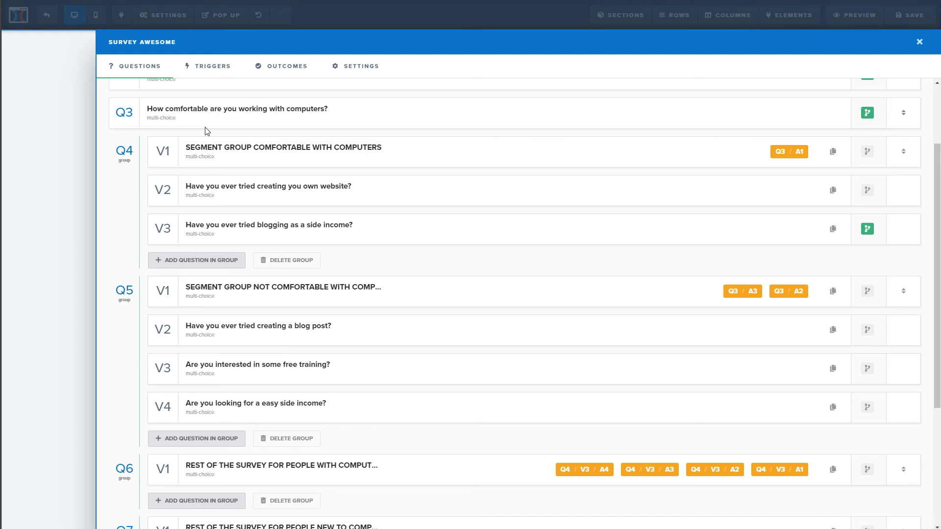
pyautogui.scroll(-3, 111, 259)
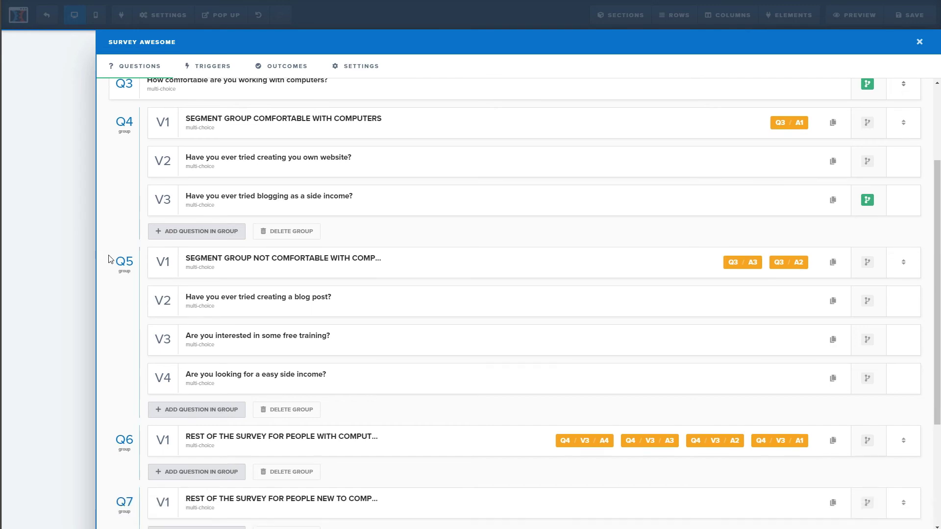
pyautogui.scroll(-2, 123, 288)
pyautogui.scroll(4, 124, 288)
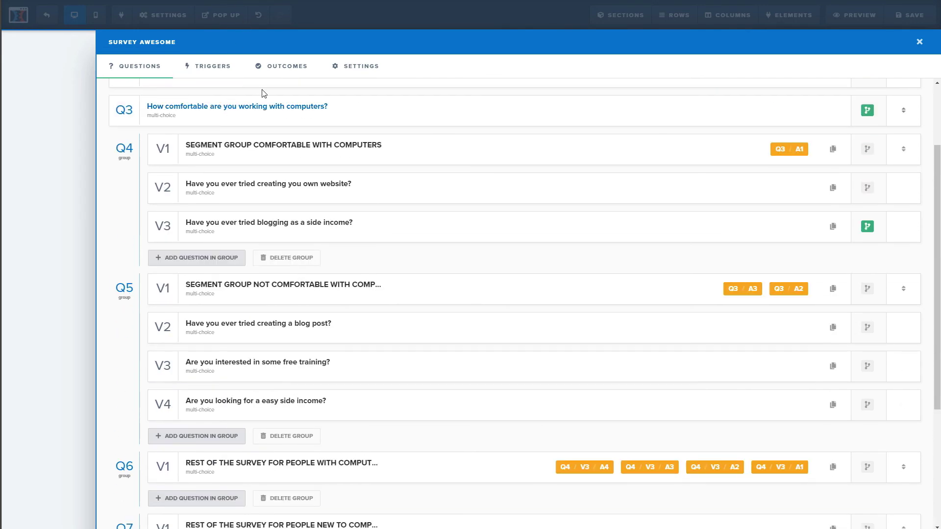
# Step: Add a custom survey outcome titled "New Outcome 2"
pyautogui.click(277, 76)
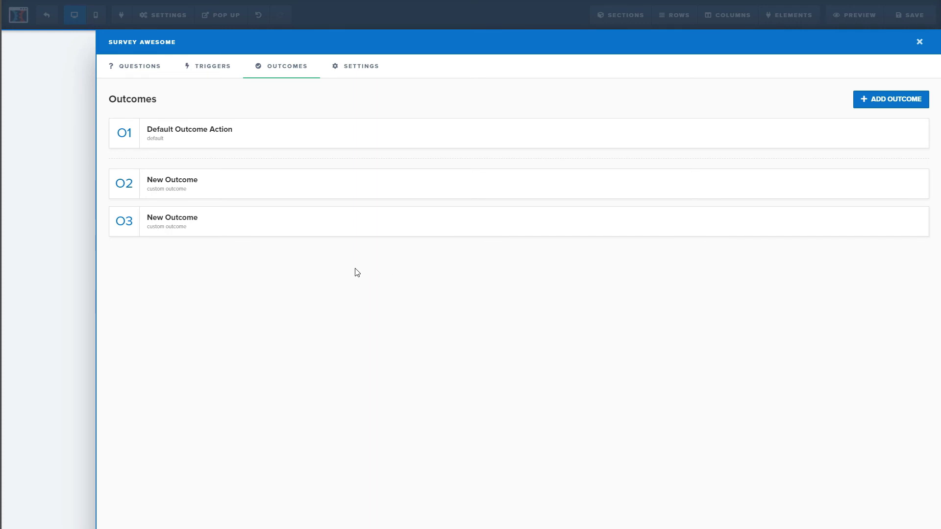
pyautogui.click(874, 108)
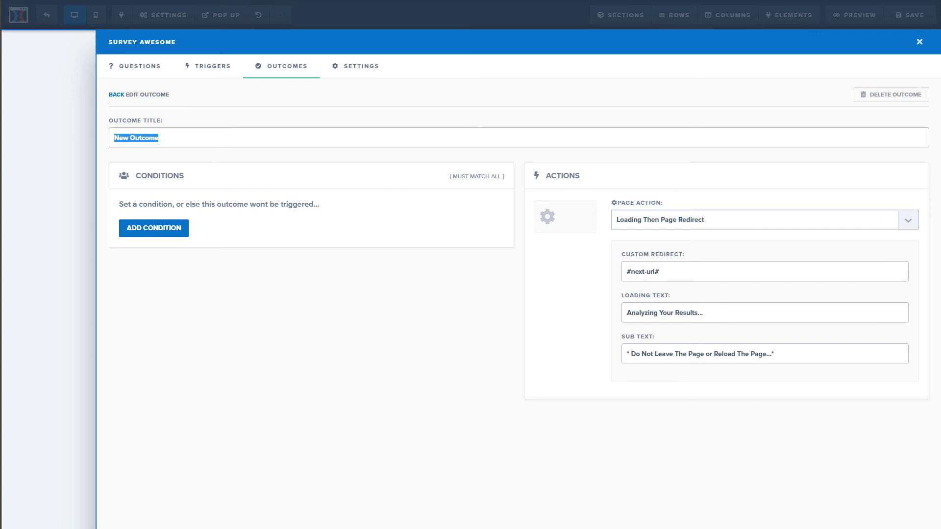
pyautogui.click(199, 140)
pyautogui.write('2')
# Step: Give New Outcome 2 the condition that "Are you interested in some free training?" equals "Or course!" and return to the outcomes list
pyautogui.click(163, 233)
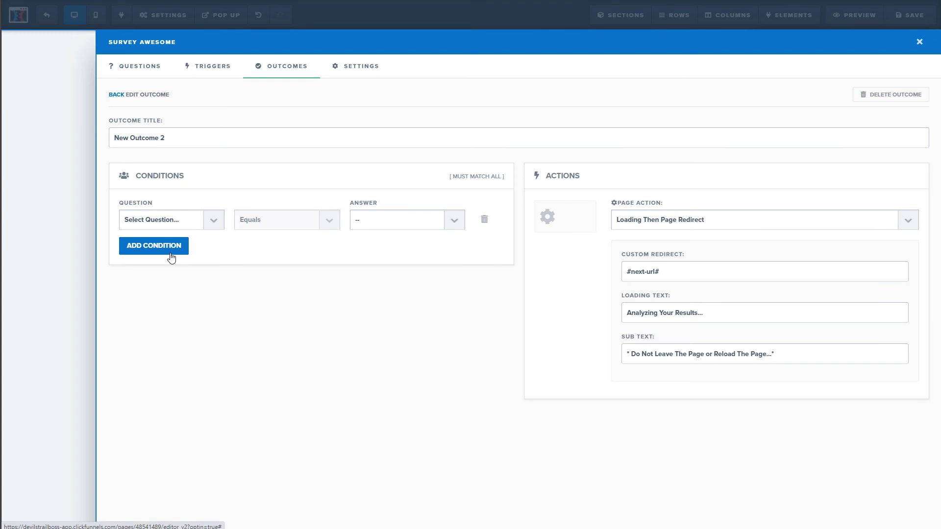
pyautogui.click(212, 219)
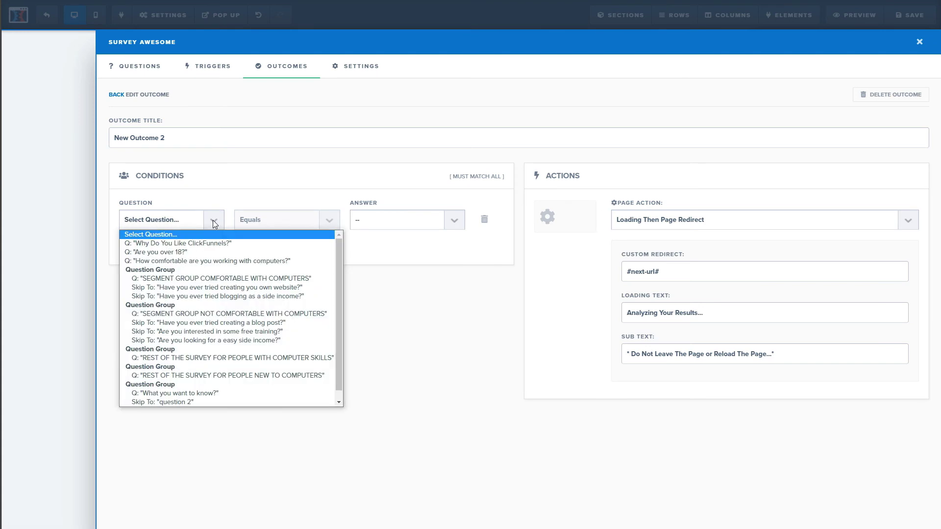
pyautogui.click(232, 334)
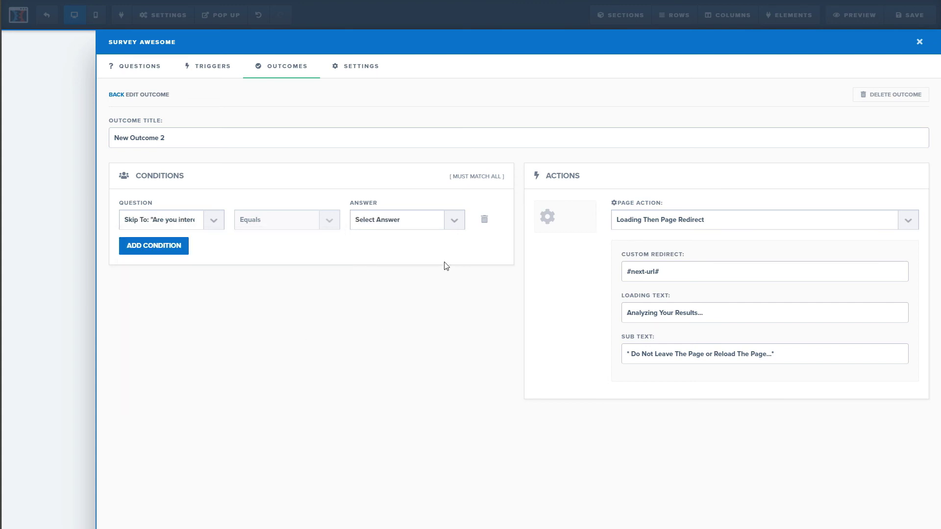
pyautogui.click(456, 219)
pyautogui.click(415, 243)
pyautogui.click(116, 95)
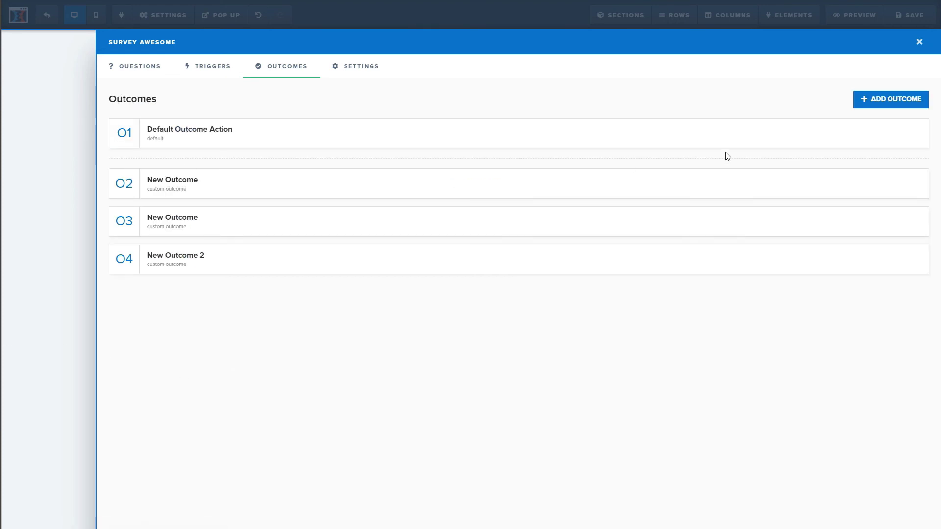
# Step: Add another custom outcome titled "New Outcome 3"
pyautogui.click(872, 101)
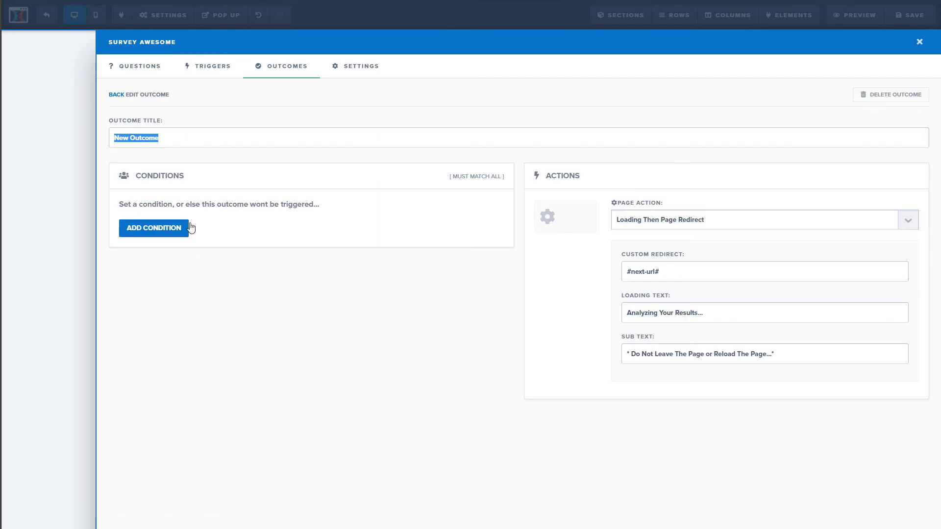
pyautogui.click(184, 139)
pyautogui.write('3')
# Step: Add the condition that "Have you ever tried blogging as a side income?" equals "No, But it's something I would like to learn how to do"
pyautogui.click(172, 232)
pyautogui.click(213, 221)
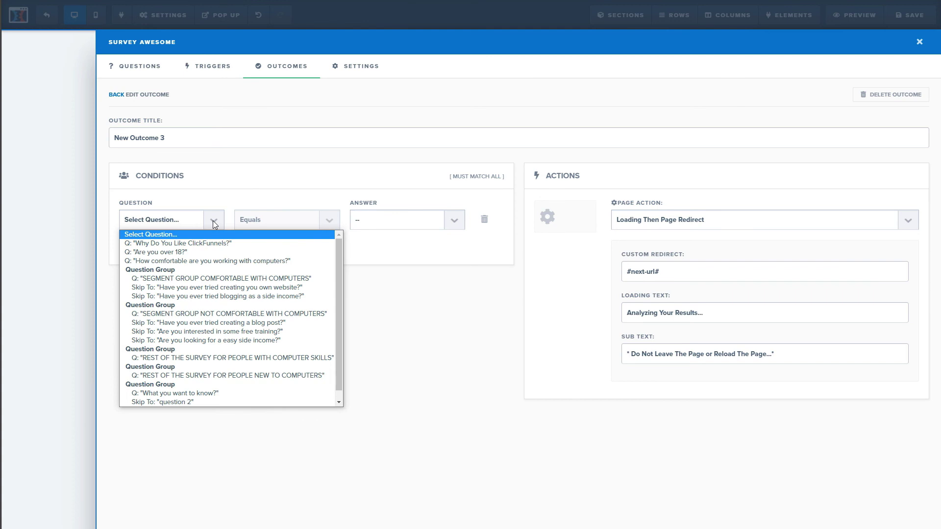
pyautogui.click(226, 297)
pyautogui.click(452, 218)
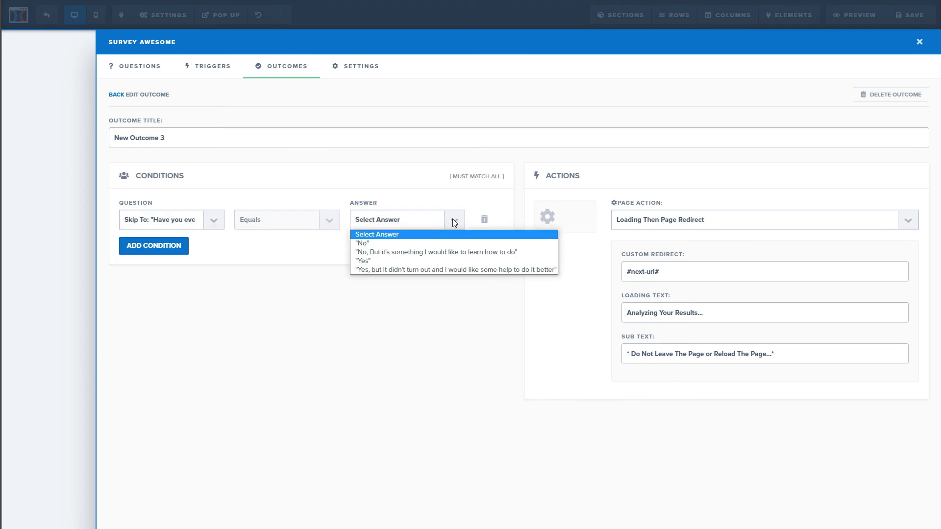
pyautogui.click(433, 253)
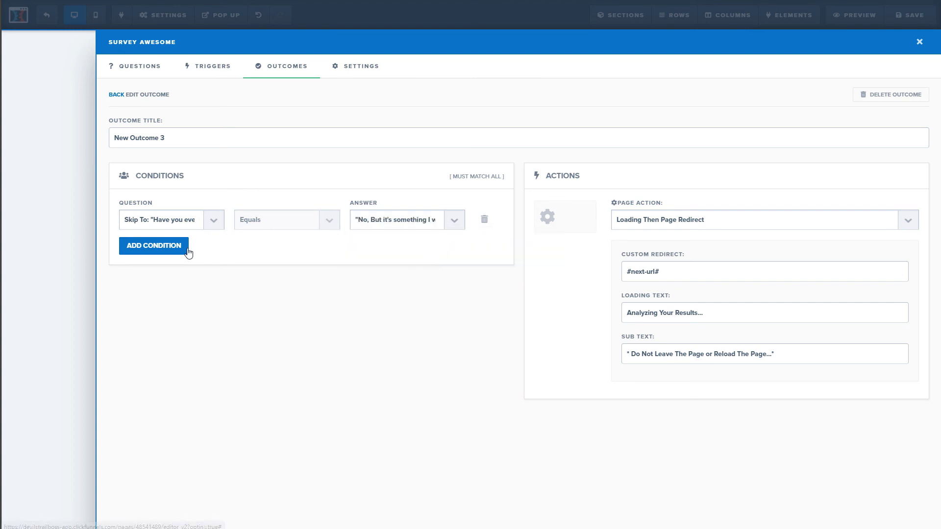
# Step: Add a second condition where the blogging question equals "Yes, but it didn't turn out and I would like some help to do it better"
pyautogui.click(151, 250)
pyautogui.click(211, 257)
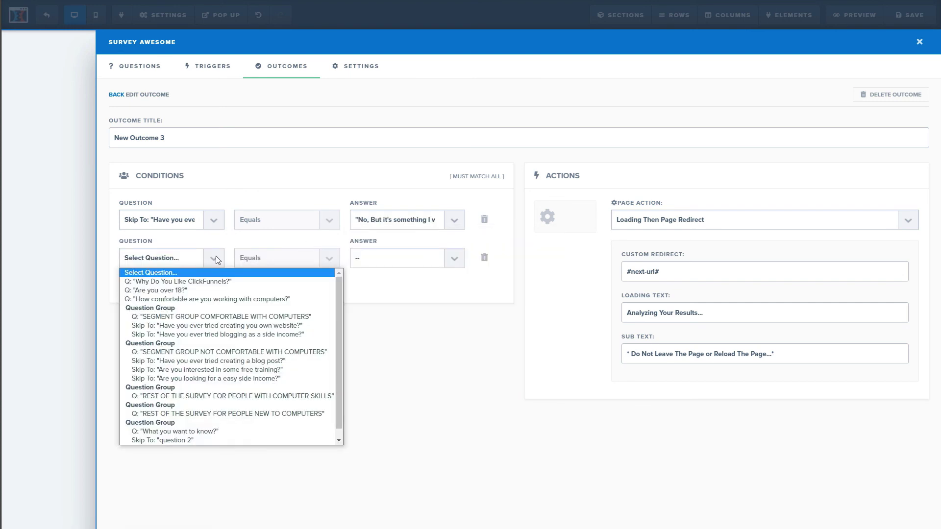
pyautogui.click(258, 339)
pyautogui.click(453, 261)
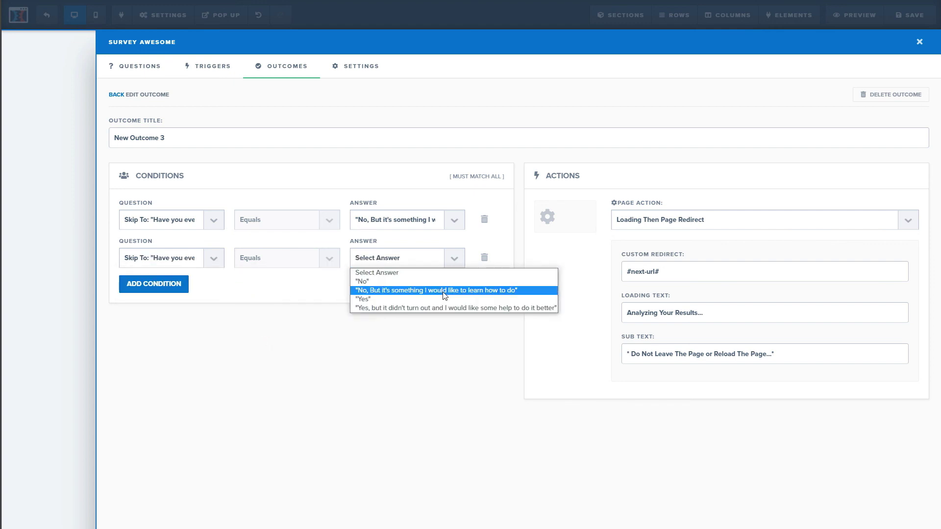
pyautogui.click(410, 309)
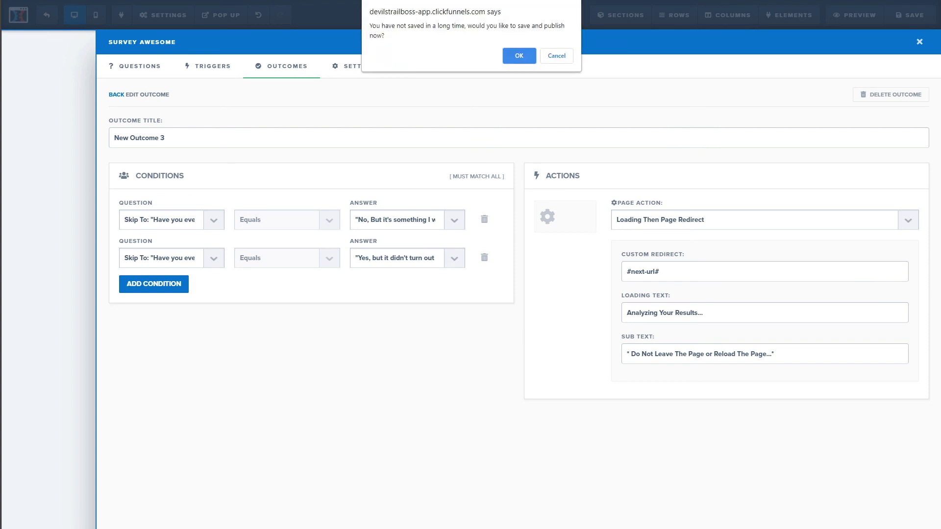
pyautogui.click(557, 57)
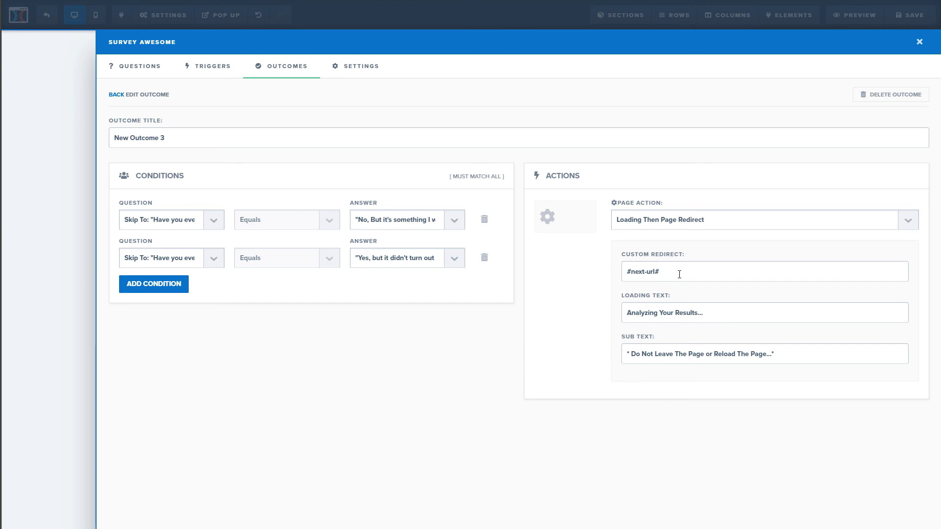
pyautogui.click(116, 94)
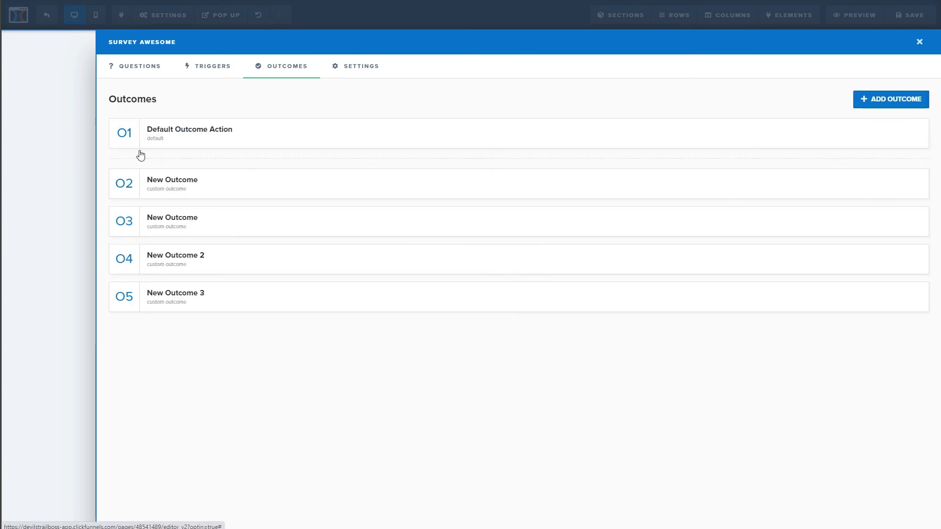
# Step: Reopen New Outcome 2 and New Outcome 3 to check their conditions and redirect actions
pyautogui.click(190, 259)
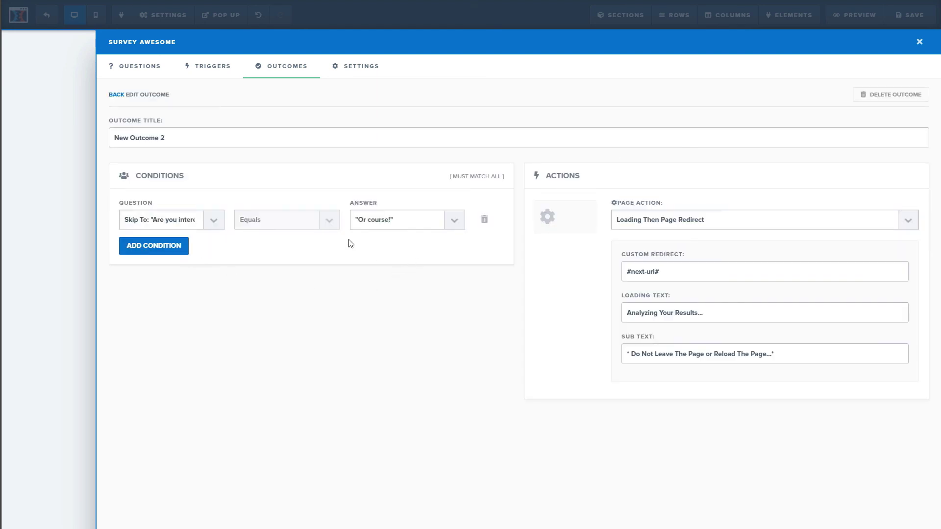
pyautogui.click(117, 97)
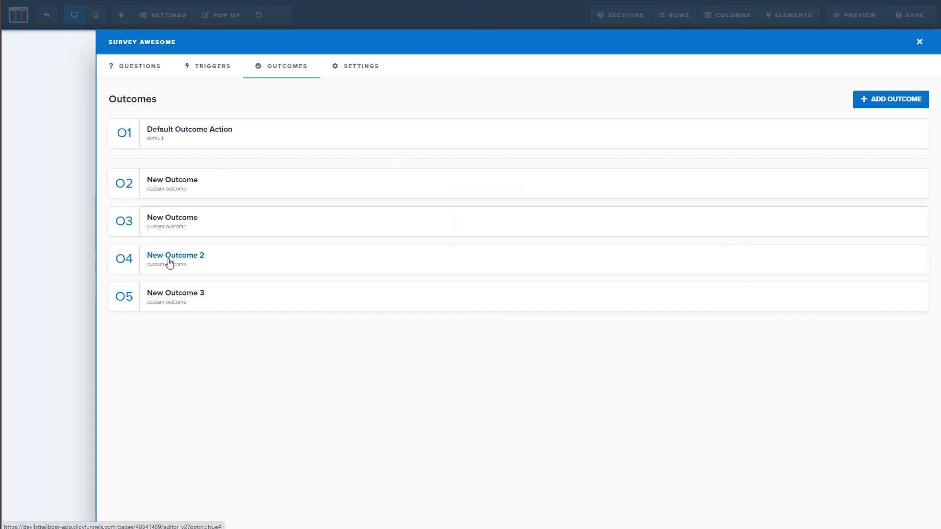
pyautogui.click(169, 296)
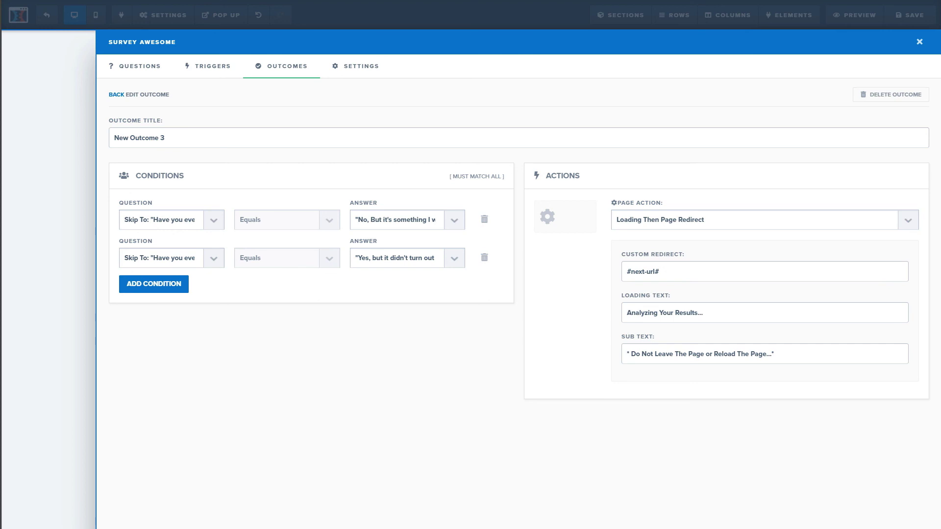
pyautogui.click(111, 96)
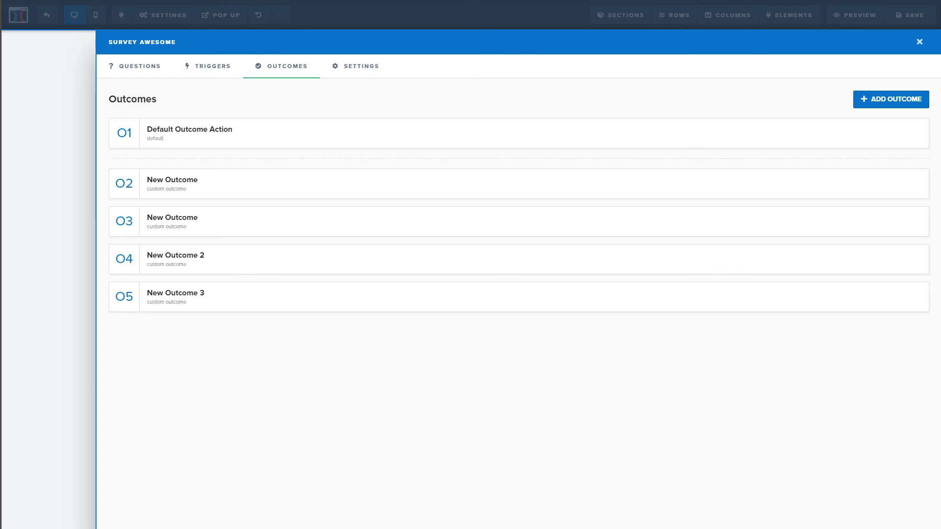
# Step: Go back to the survey questions and look through the full list of questions and groups
pyautogui.click(139, 67)
pyautogui.scroll(-4, 223, 306)
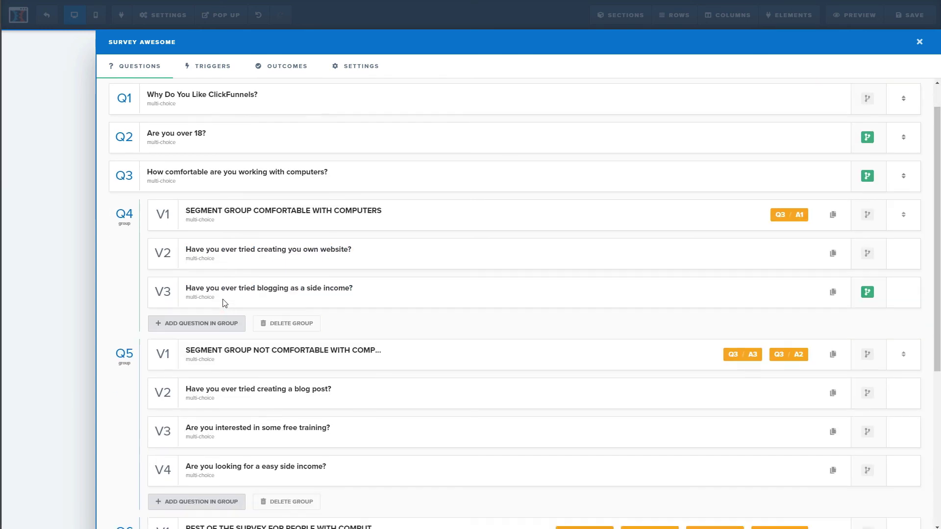
pyautogui.scroll(1, 214, 259)
pyautogui.scroll(3, 214, 260)
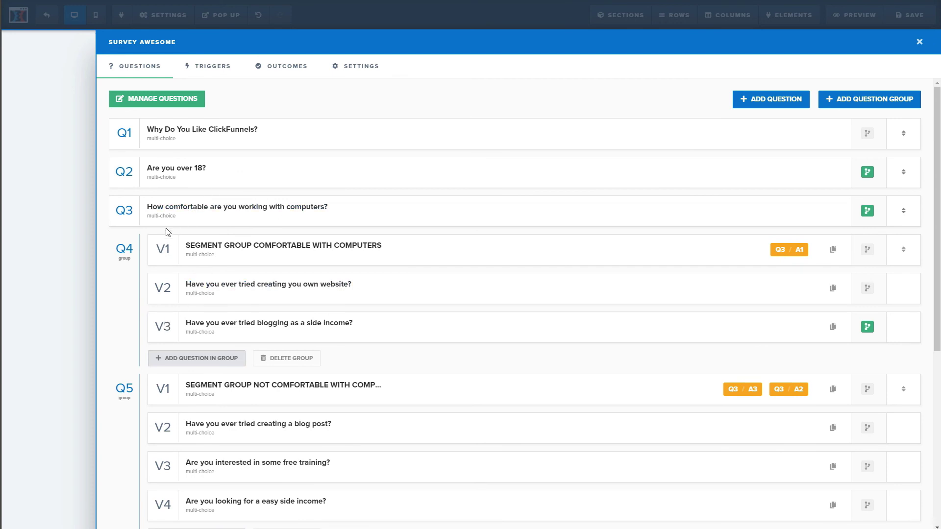
pyautogui.scroll(-7, 157, 283)
pyautogui.scroll(6, 157, 288)
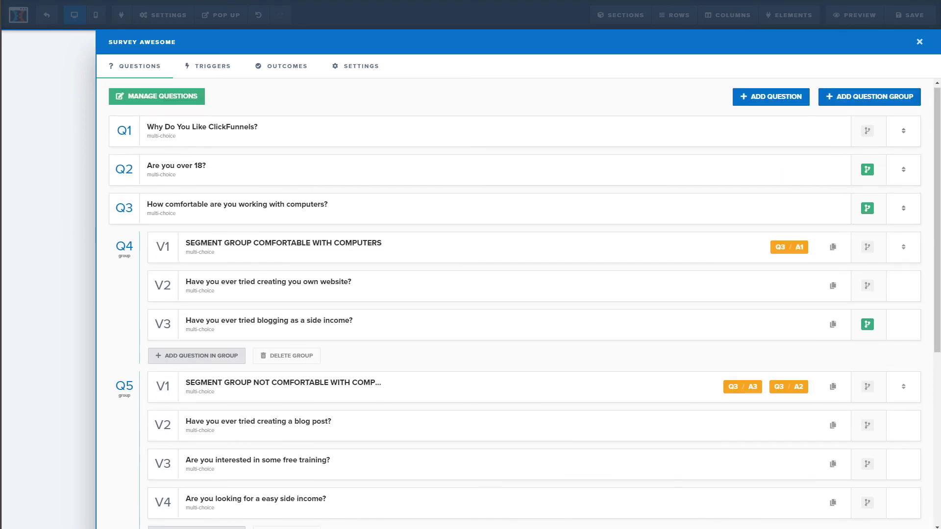